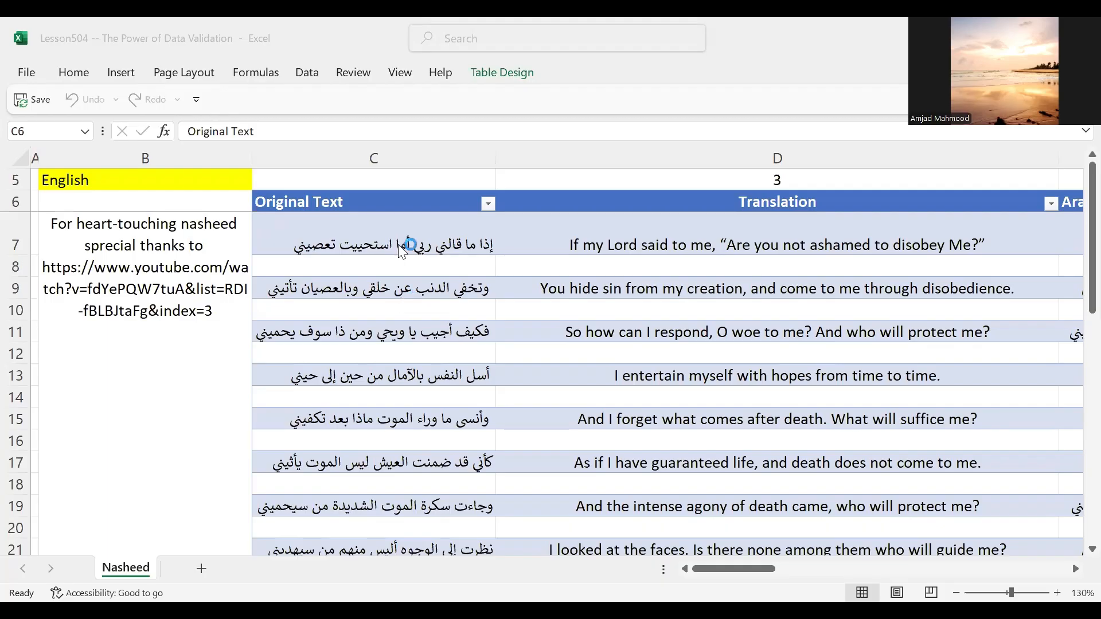
Step: Examine the list validation rule on cell B5 and the language choices offered by its dropdown
left_click(157, 176)
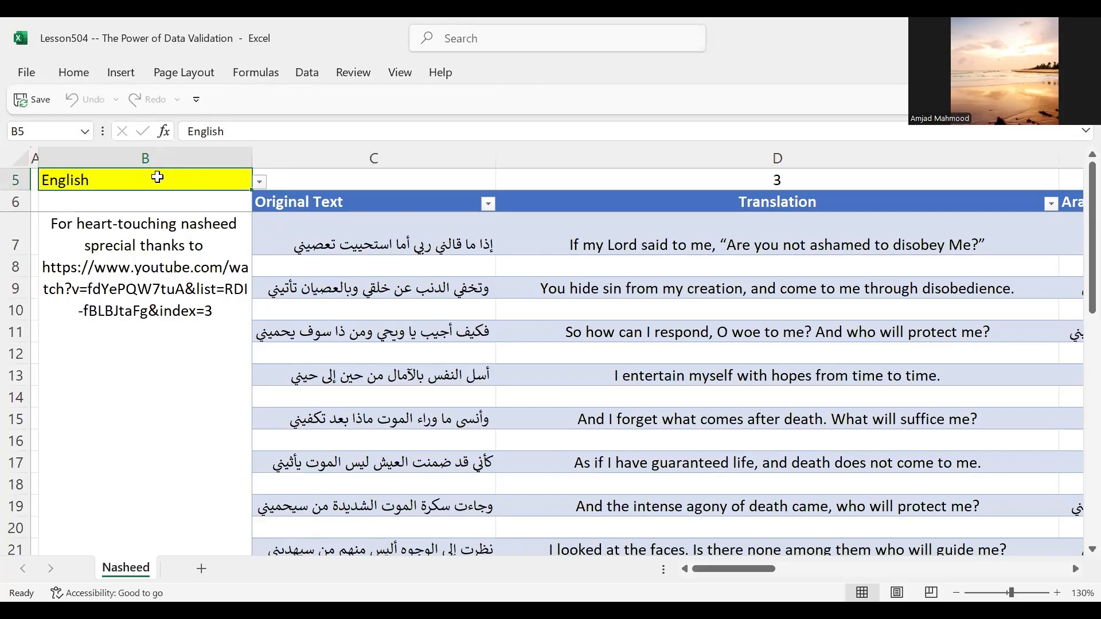
left_click(305, 73)
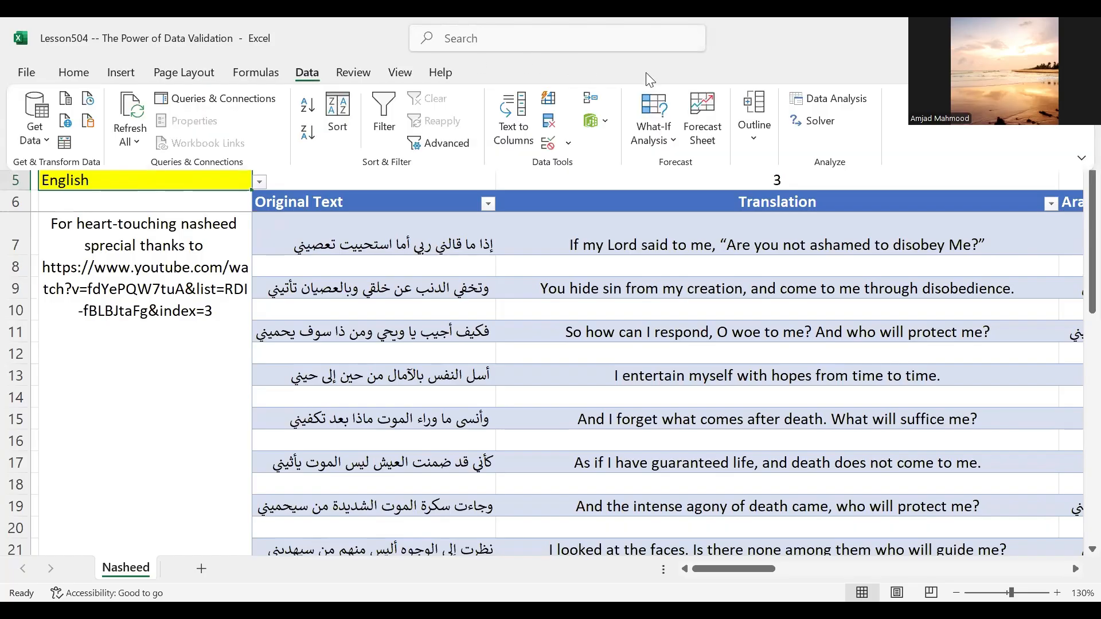
left_click(548, 144)
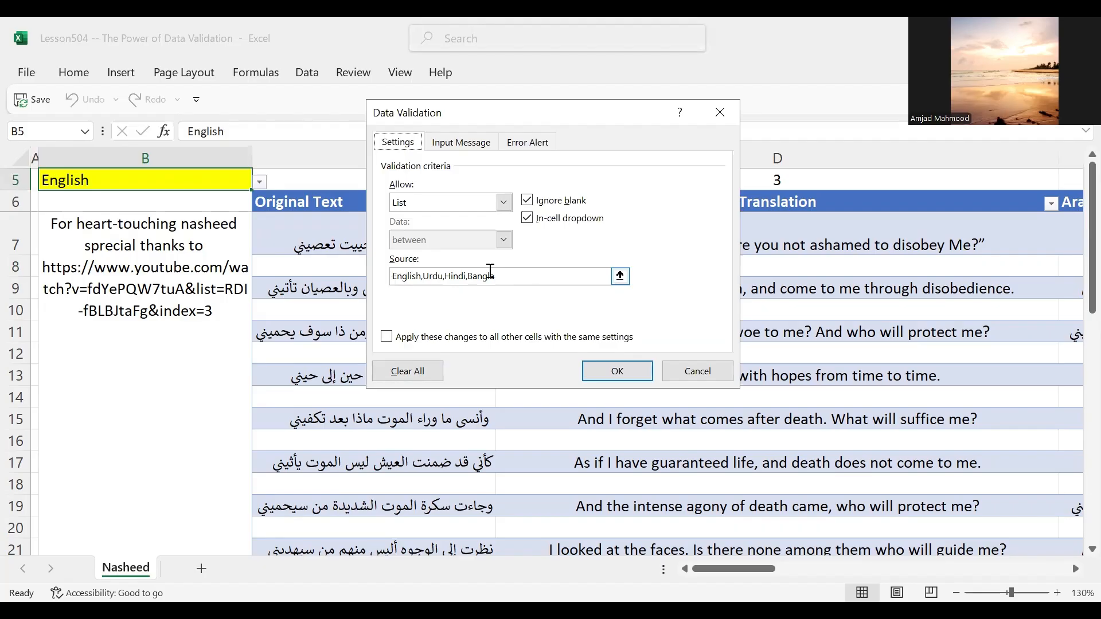
left_click(606, 365)
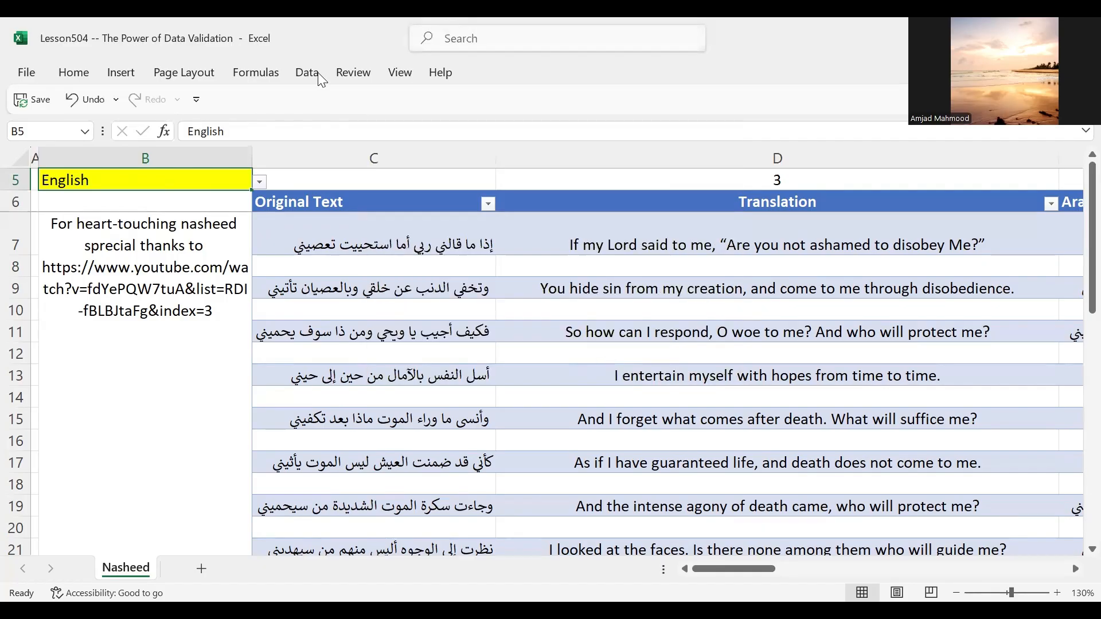
left_click(260, 183)
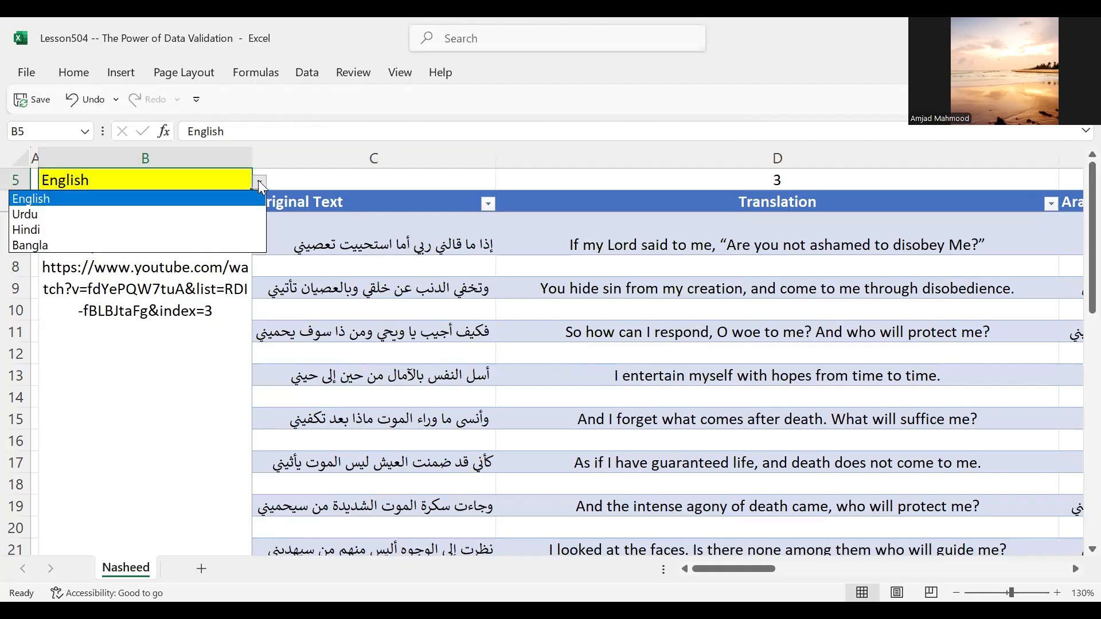
left_click(259, 182)
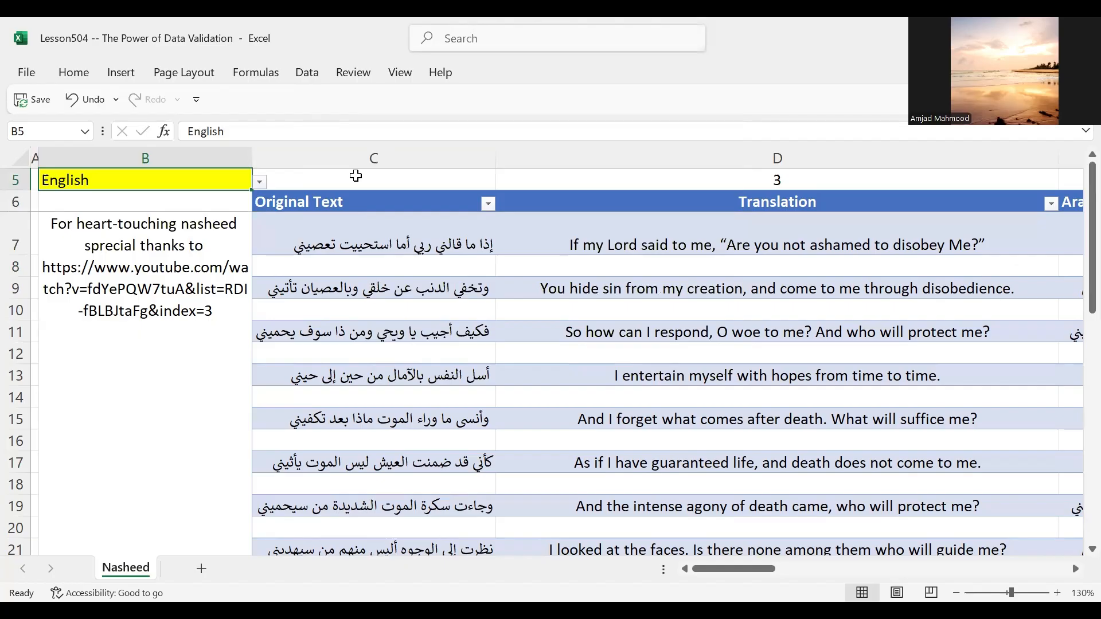
Step: Inspect the Translation column's header and first entry, and the MATCH formula in cell D5
left_click(601, 201)
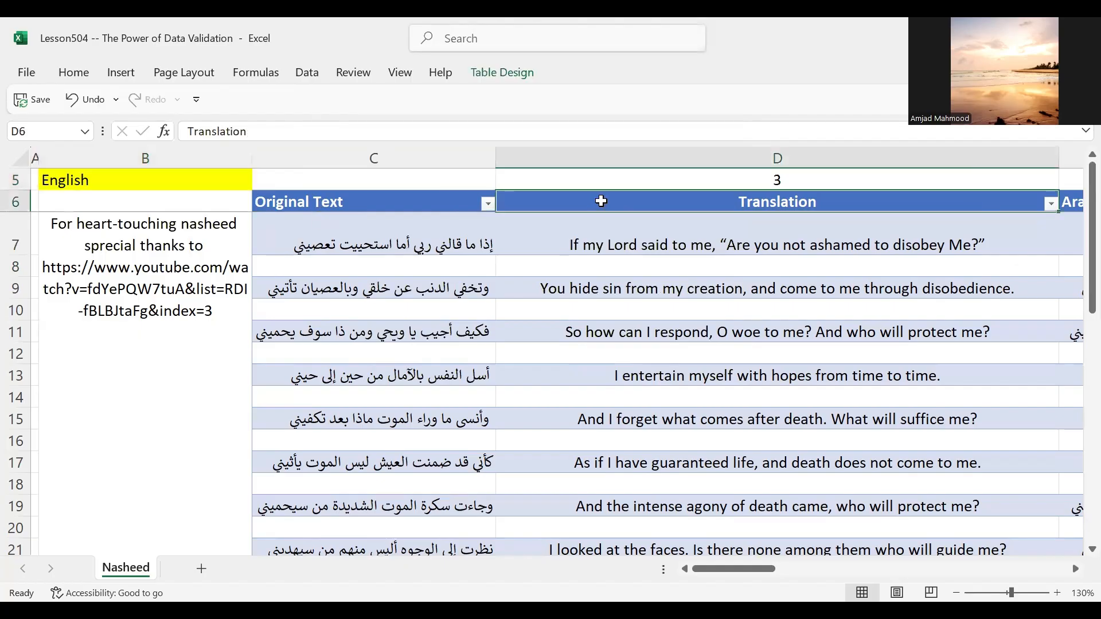
left_click(626, 238)
left_click(725, 180)
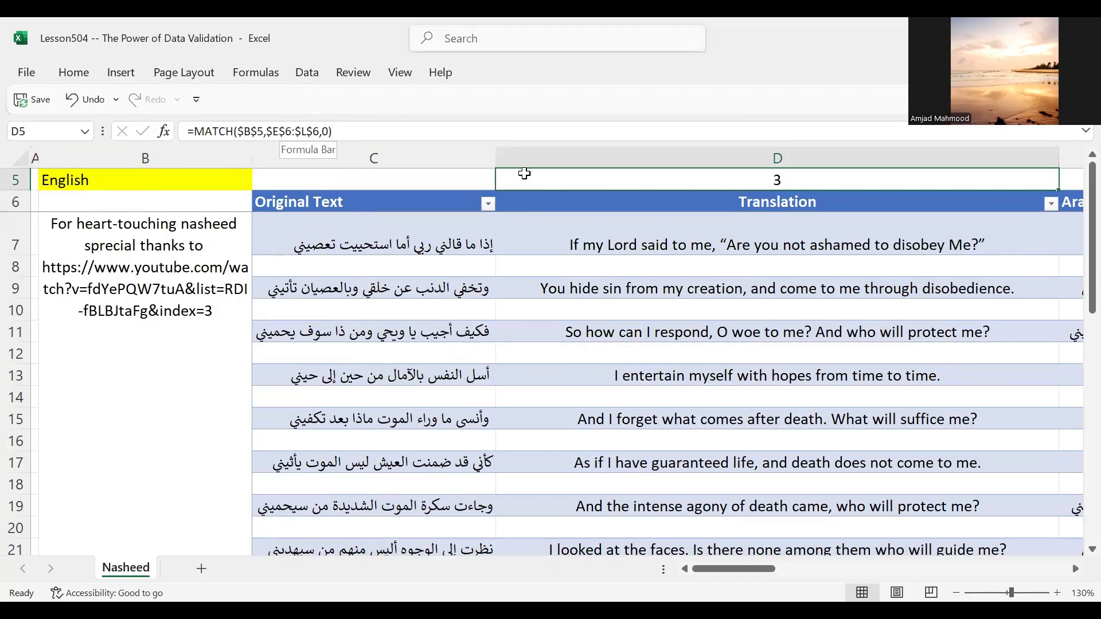
Step: Examine the row 6 headers across the language columns from Arabic to Bangla, and return to the row's start
left_click(15, 200)
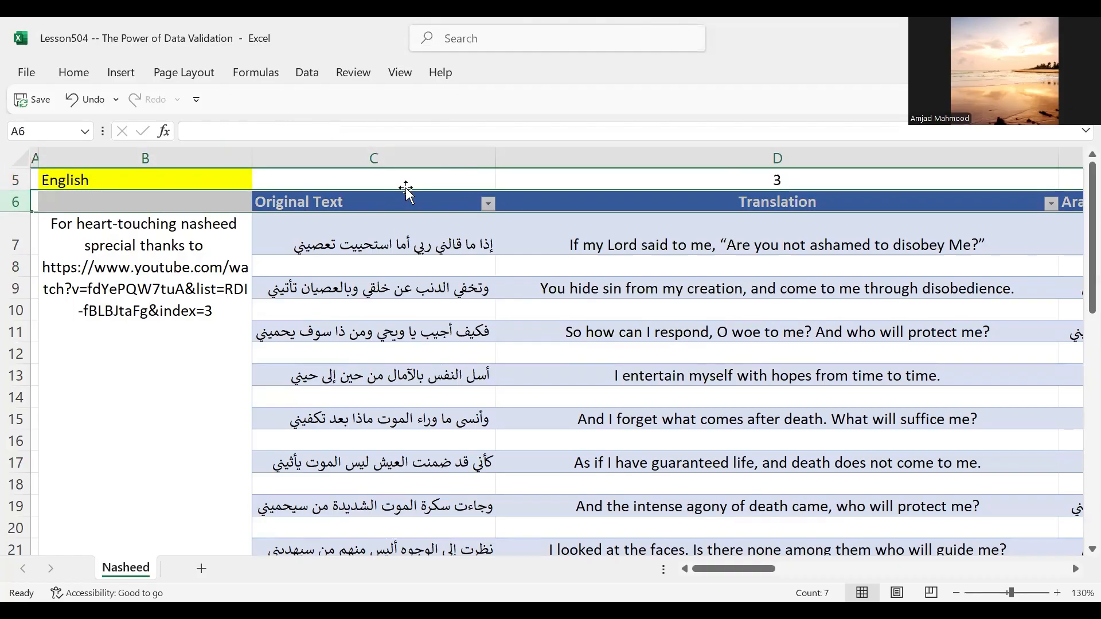
key("Right")
key("Right")
key("Right")
key("Right")
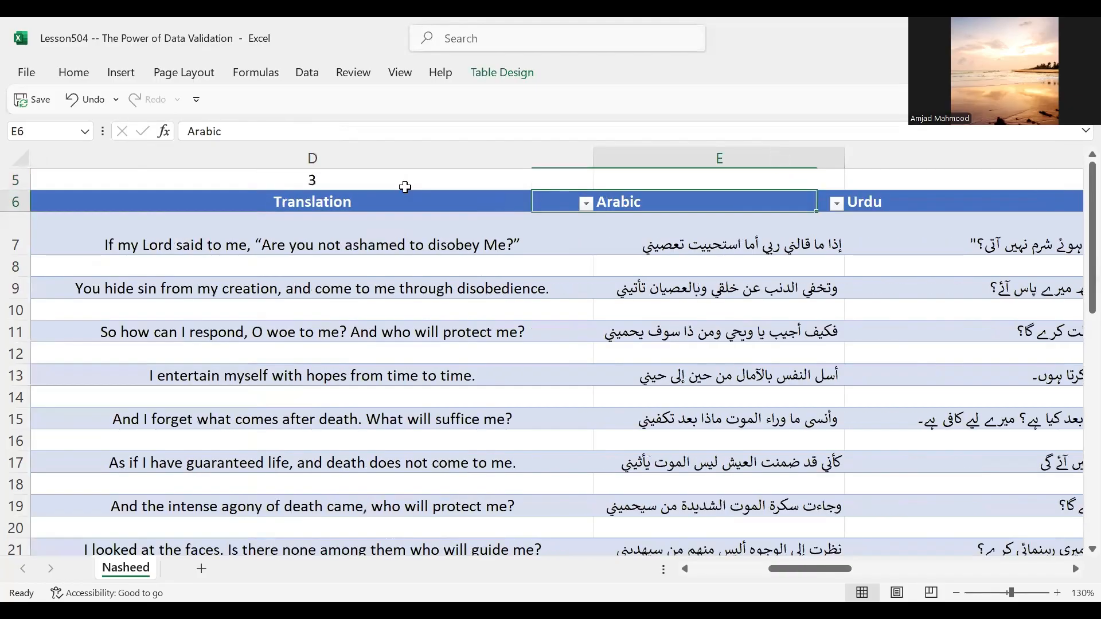
key("Right")
key("Right")
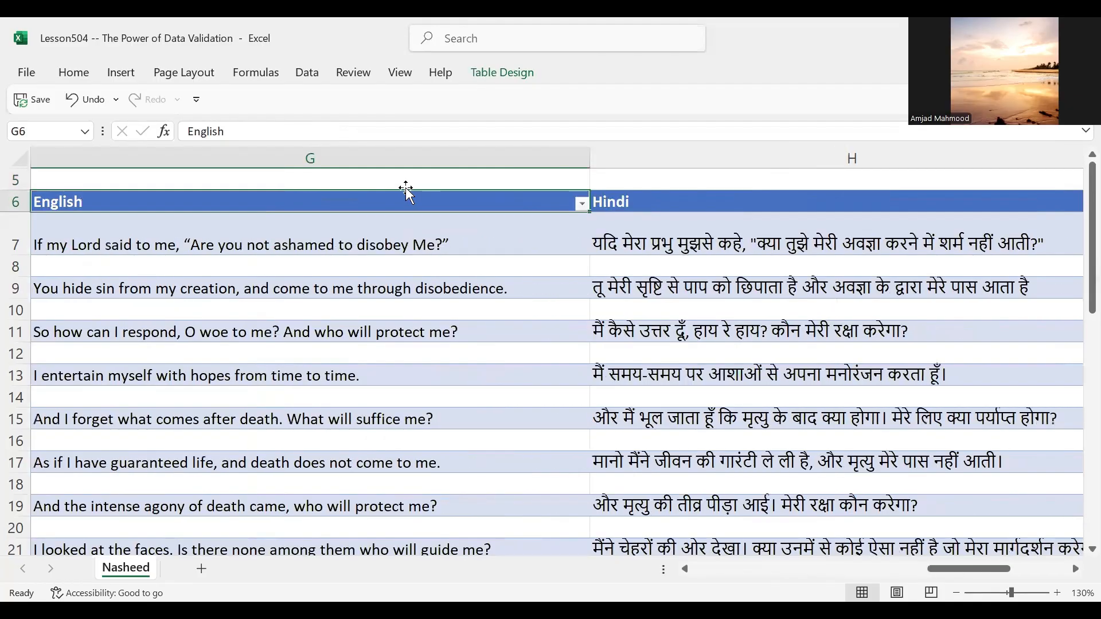
key("Right")
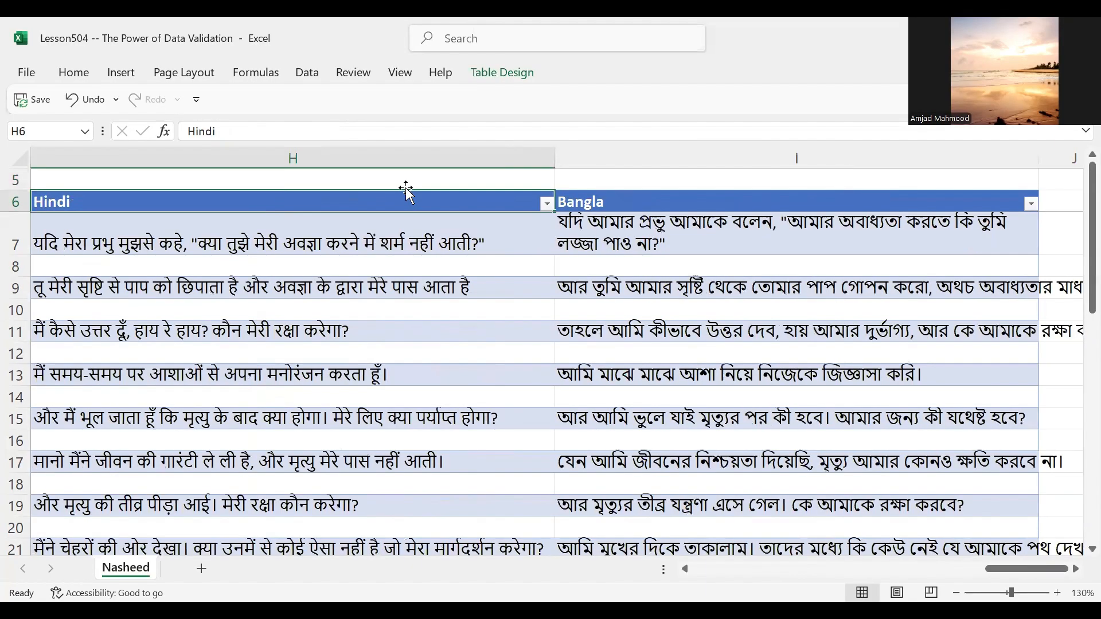
key("Right")
key("Left")
key("Left")
key("Right")
key("Right")
key("Right")
key("Left")
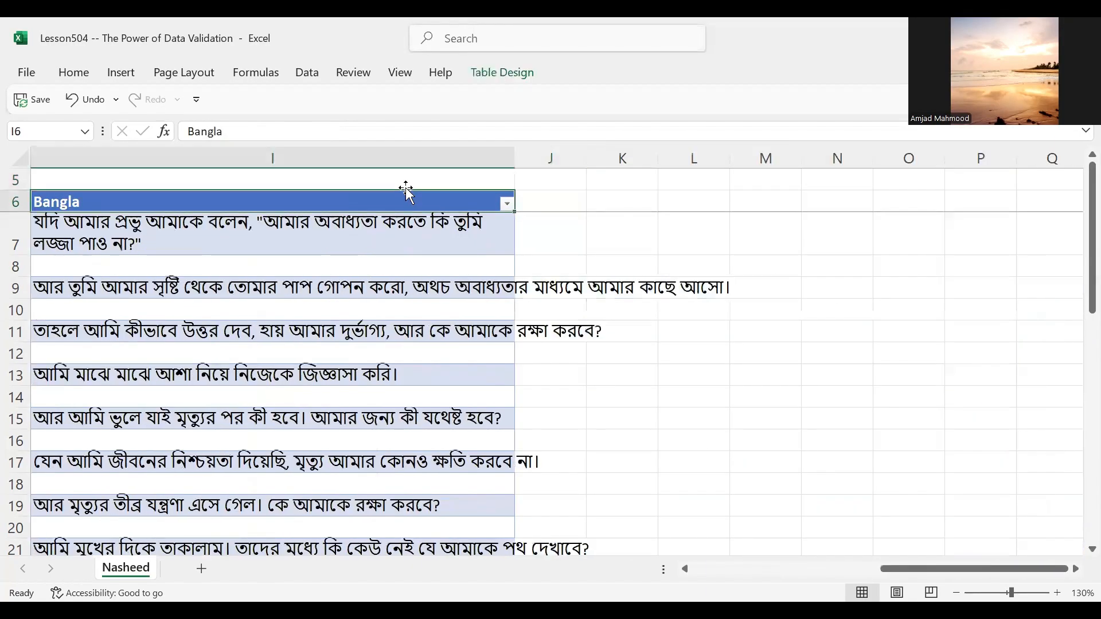
key("Left")
key("Left")
key("Left")
key("Left")
key("Home")
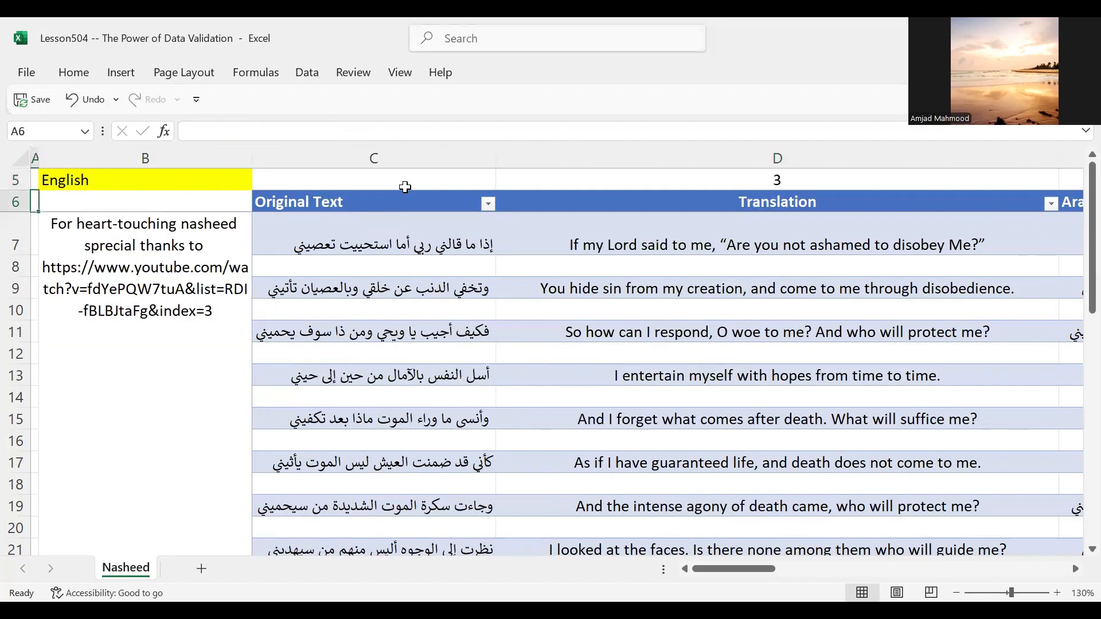
Step: Compare the MATCH formula in D5 with the Translation header directly below it
key("Up")
key("Right")
key("Right")
key("Right")
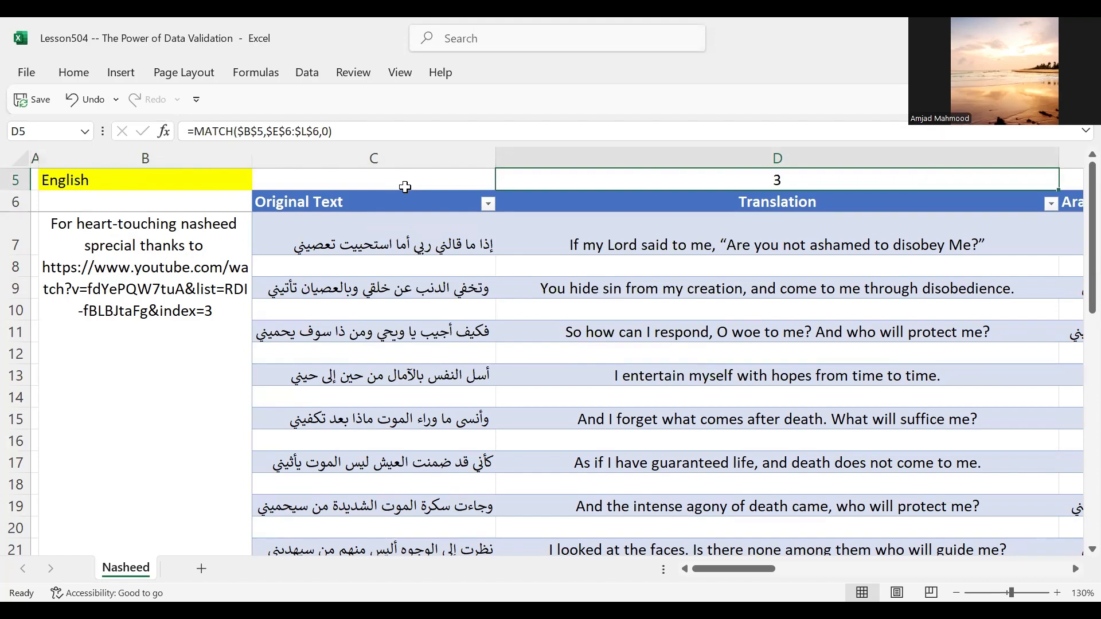
key("Down")
key("Up")
key("Down")
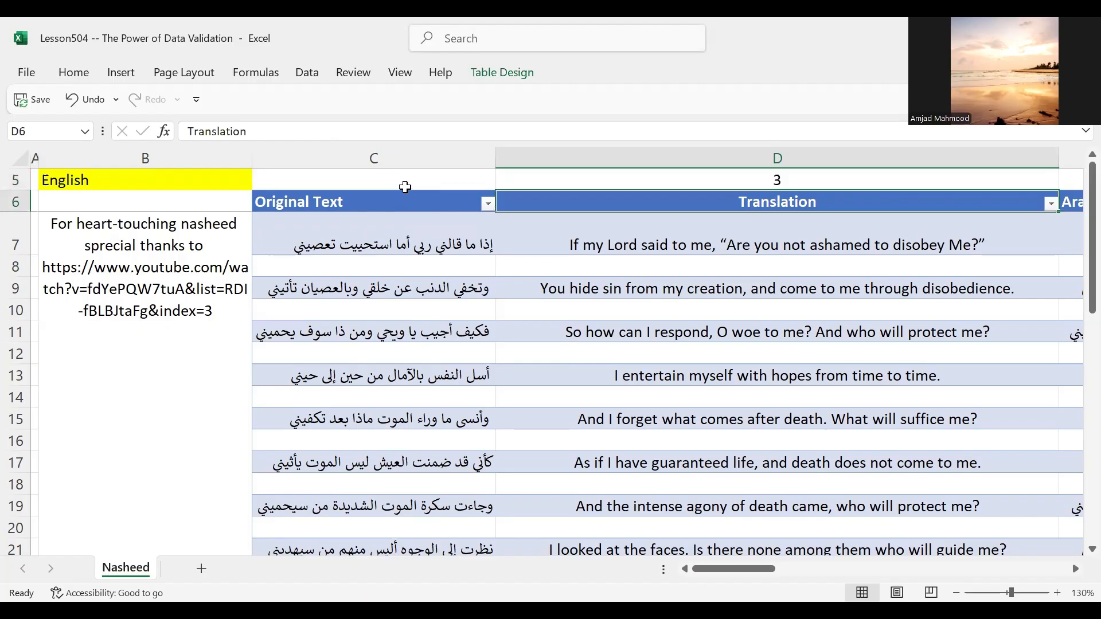
key("Up")
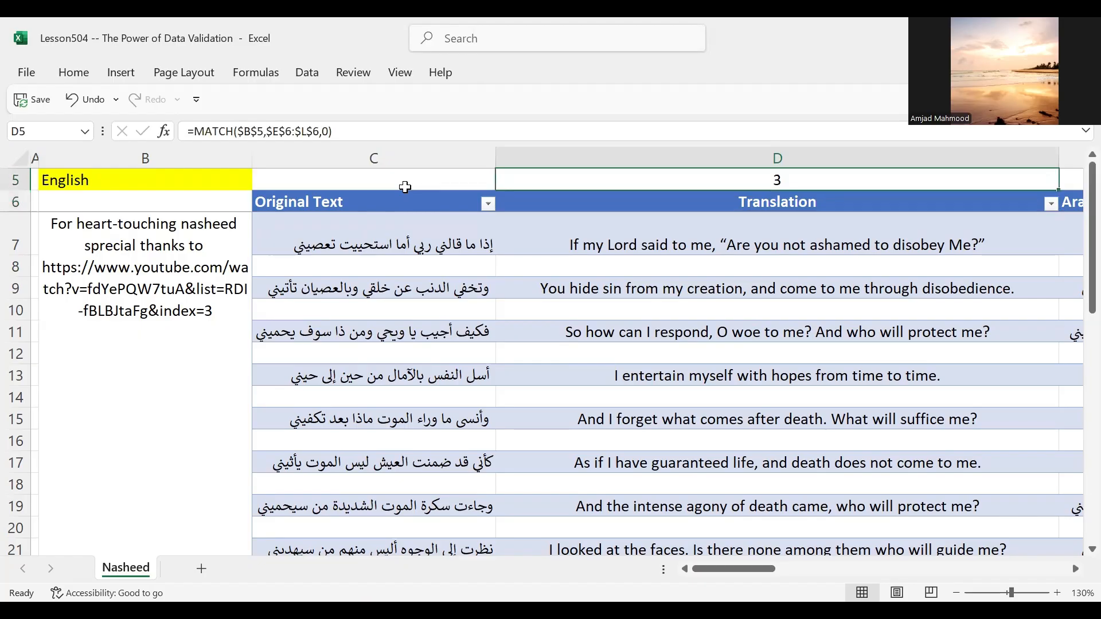
key("Down")
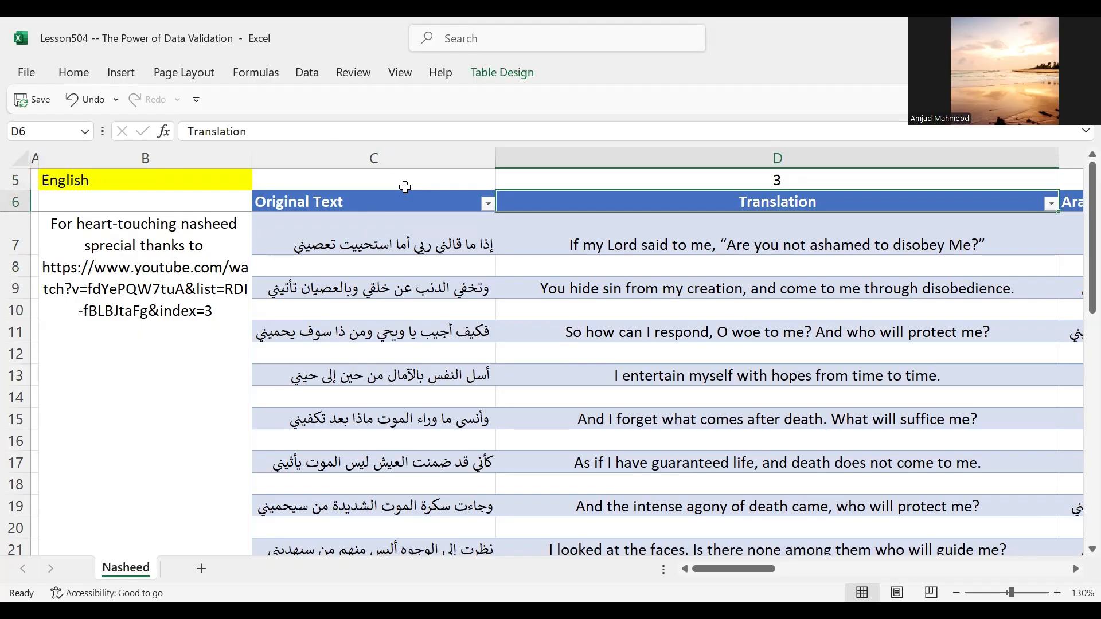
Step: Check the position of the English column among the language headers, starting from Arabic, and return to the Translation header
key("Right")
key("Right")
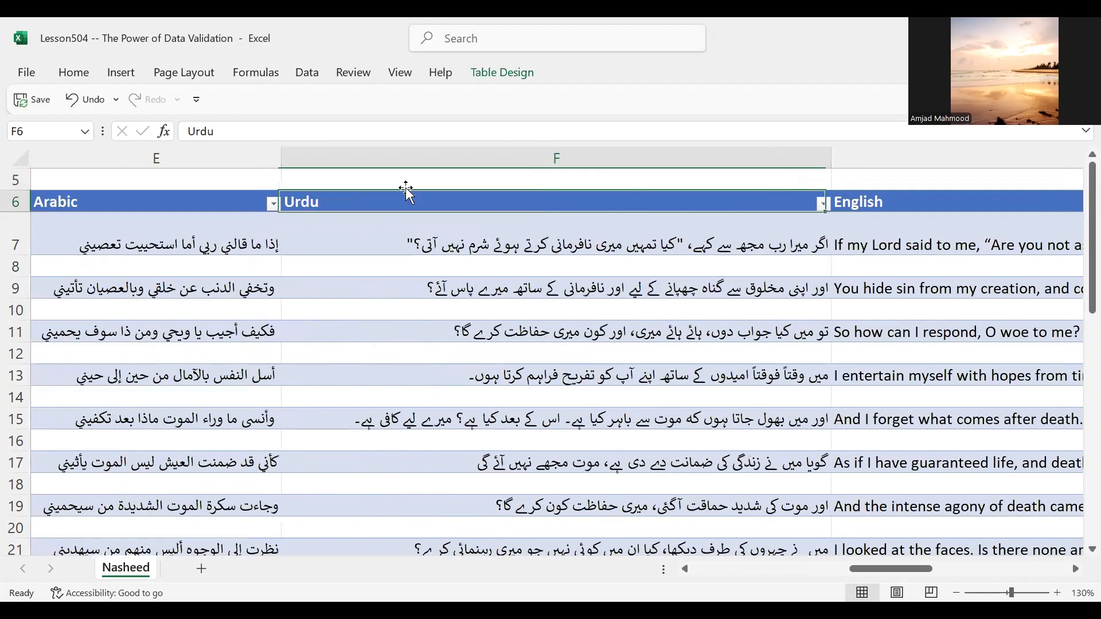
key("Right")
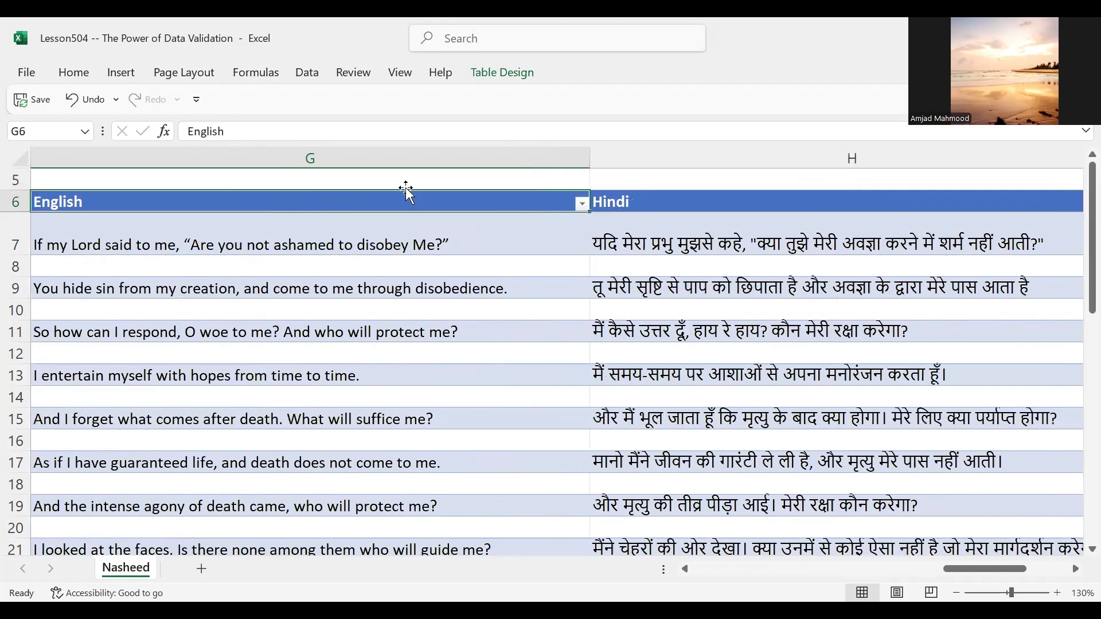
key("Left")
key("Right")
key("Left")
key("Left")
key("Left")
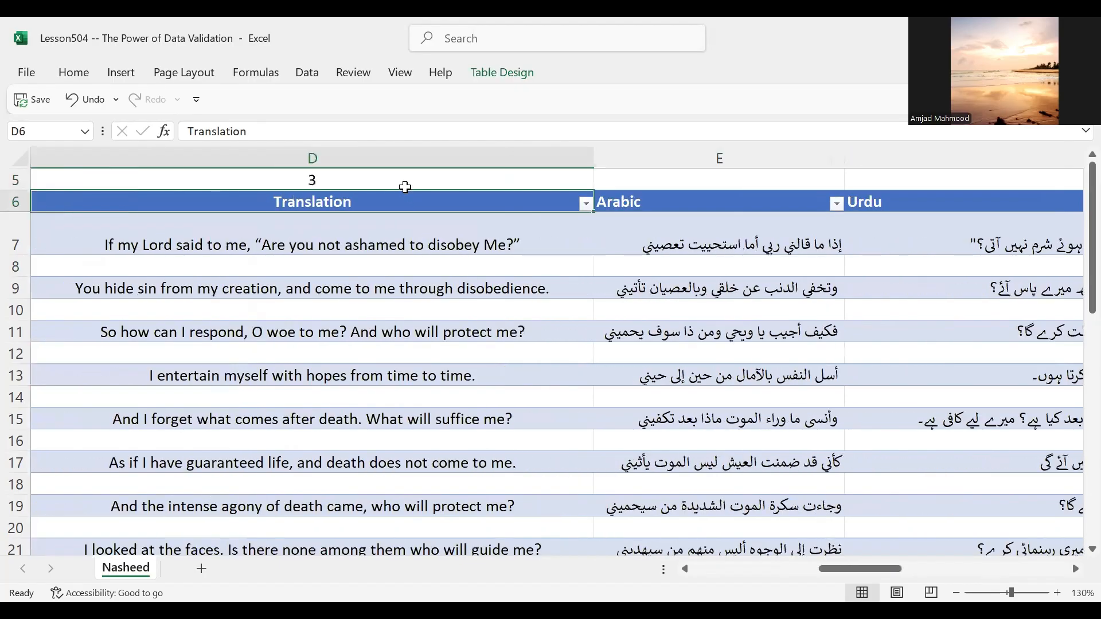
key("Left")
key("Right")
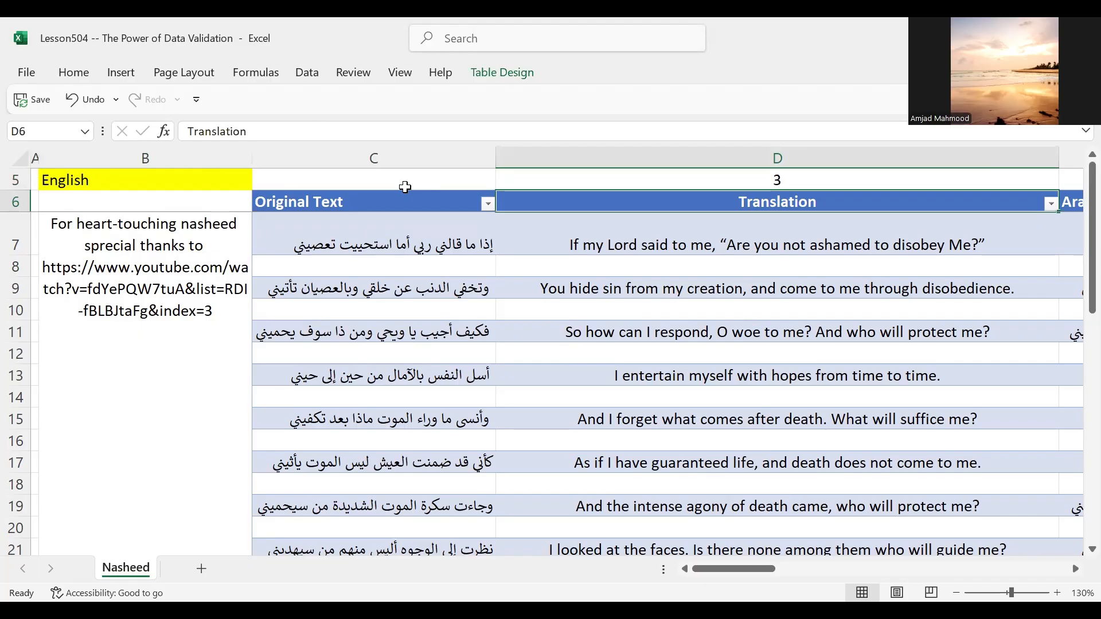
Step: Set the language selection in cell B5 to Urdu
left_click(198, 174)
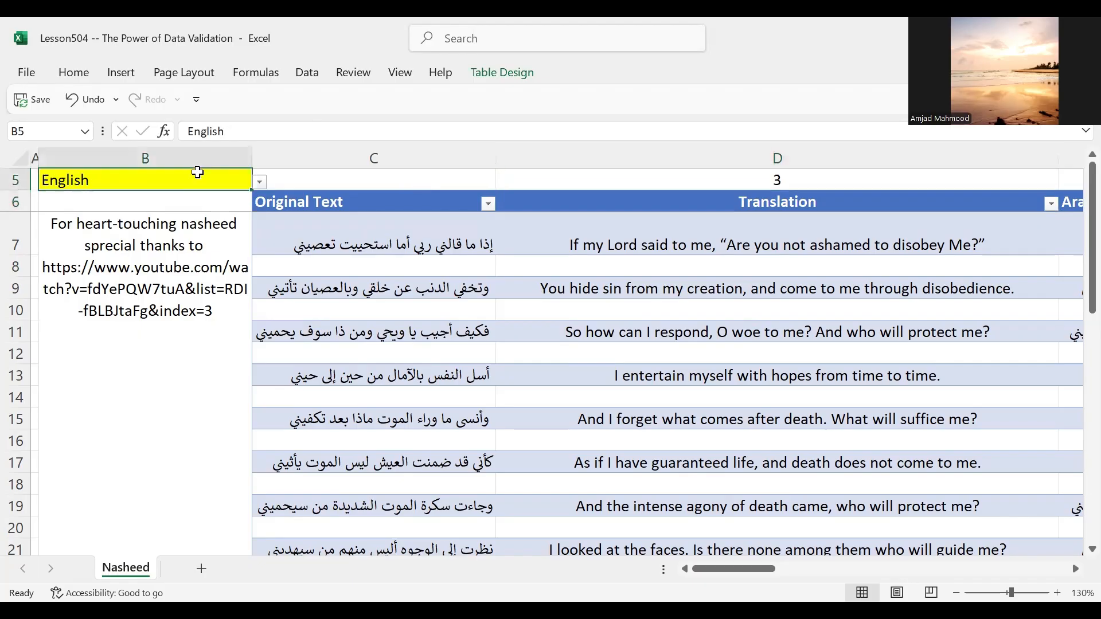
left_click(260, 182)
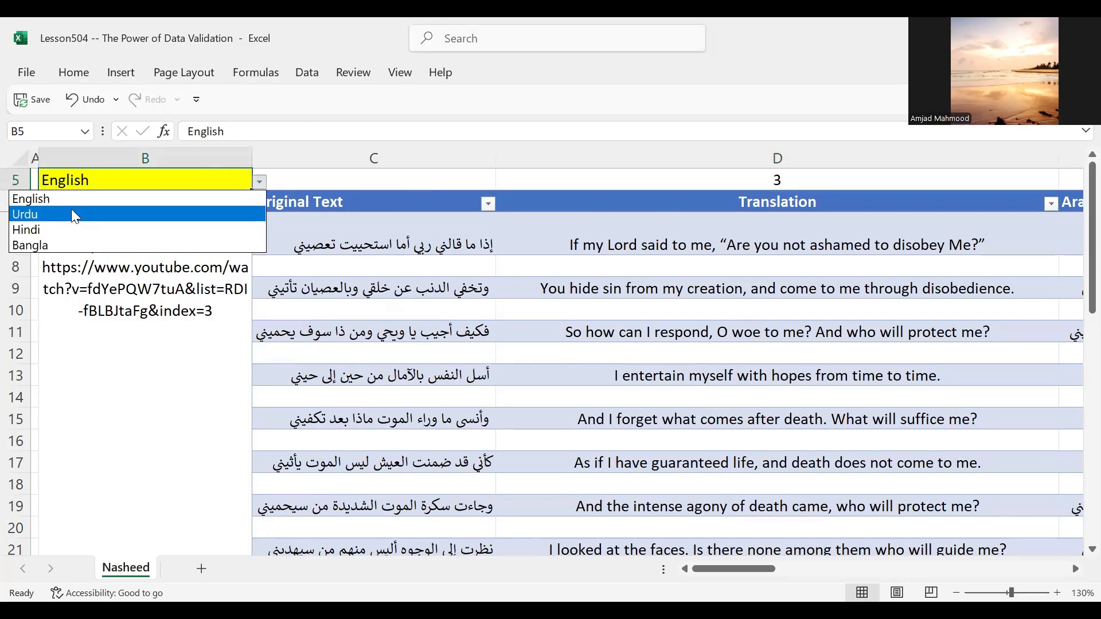
left_click(71, 214)
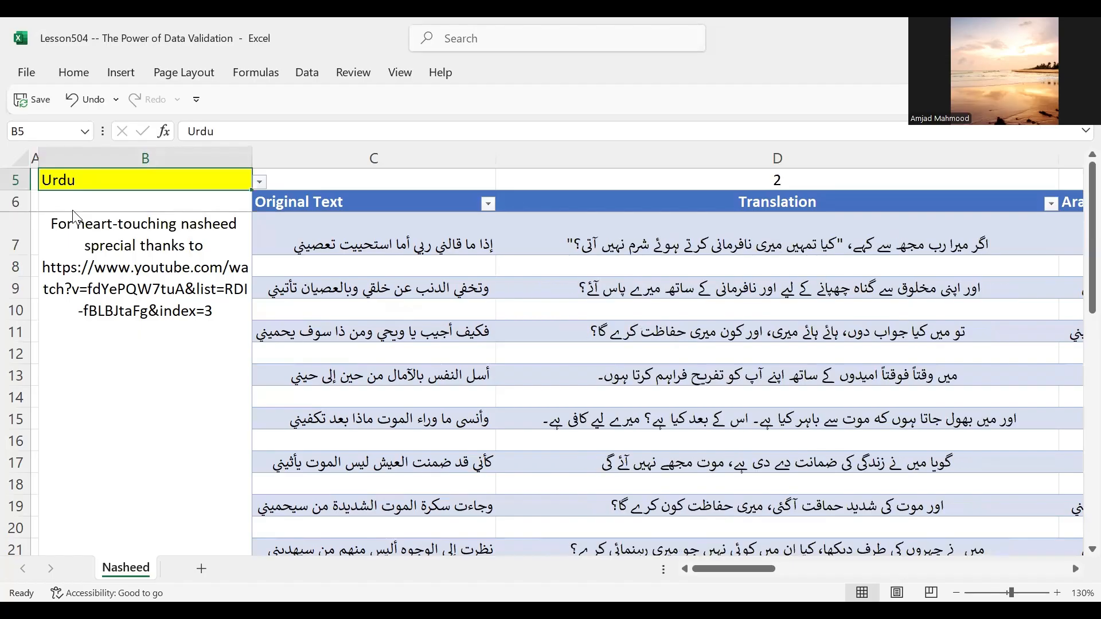
Step: Check the MATCH formula in D5 for the Urdu selection
left_click(716, 175)
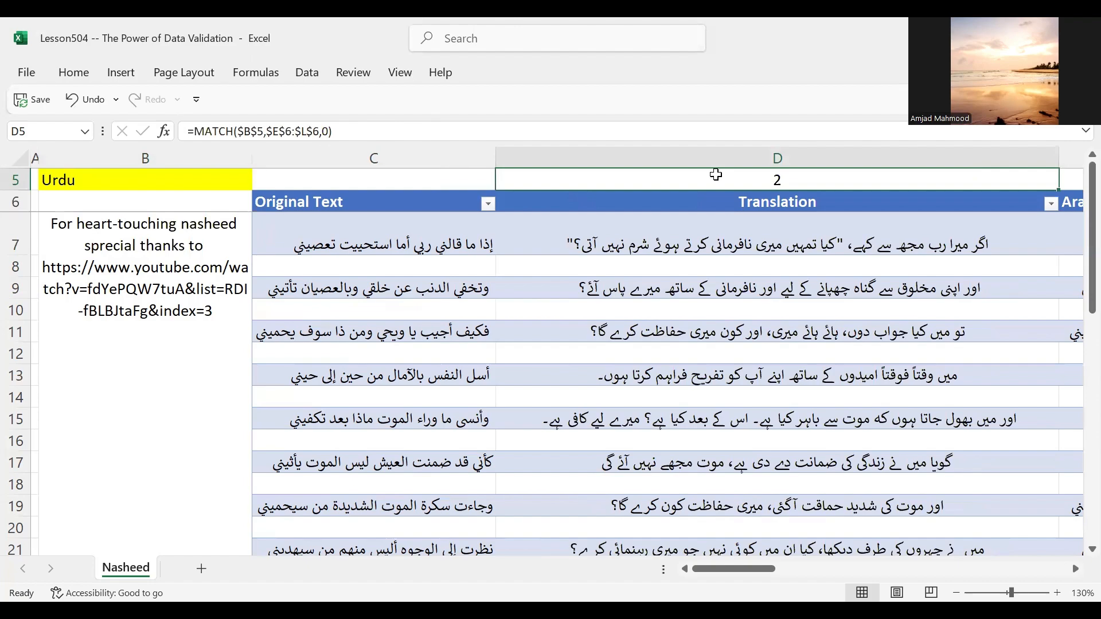
key("Down")
key("Up")
key("Down")
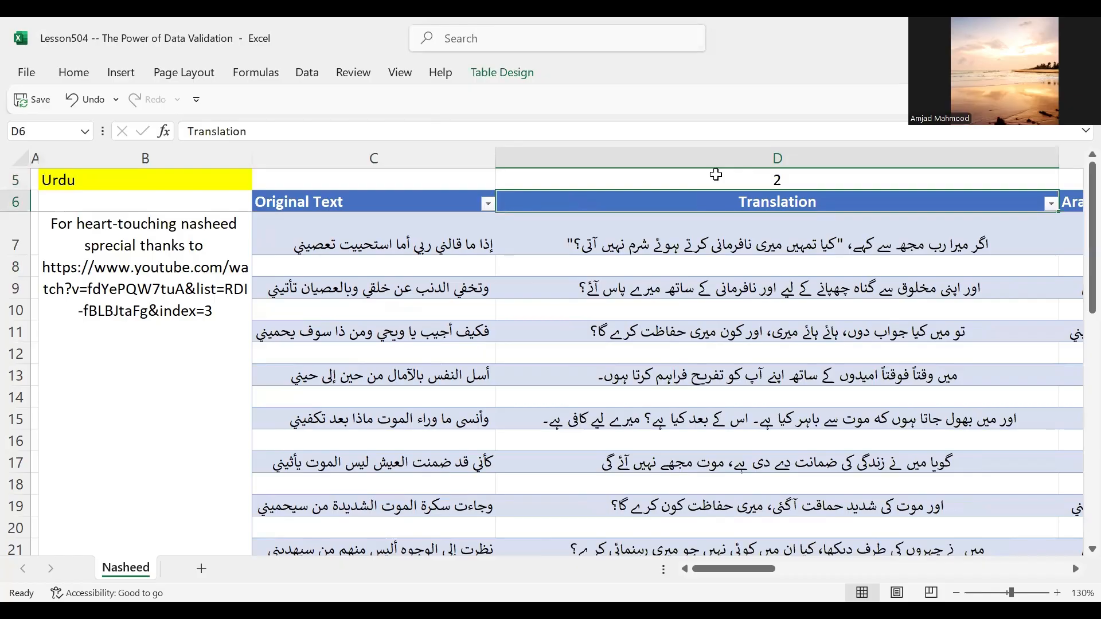
Step: Check the Urdu column's position among the language headers, and return to the Translation column
key("Right")
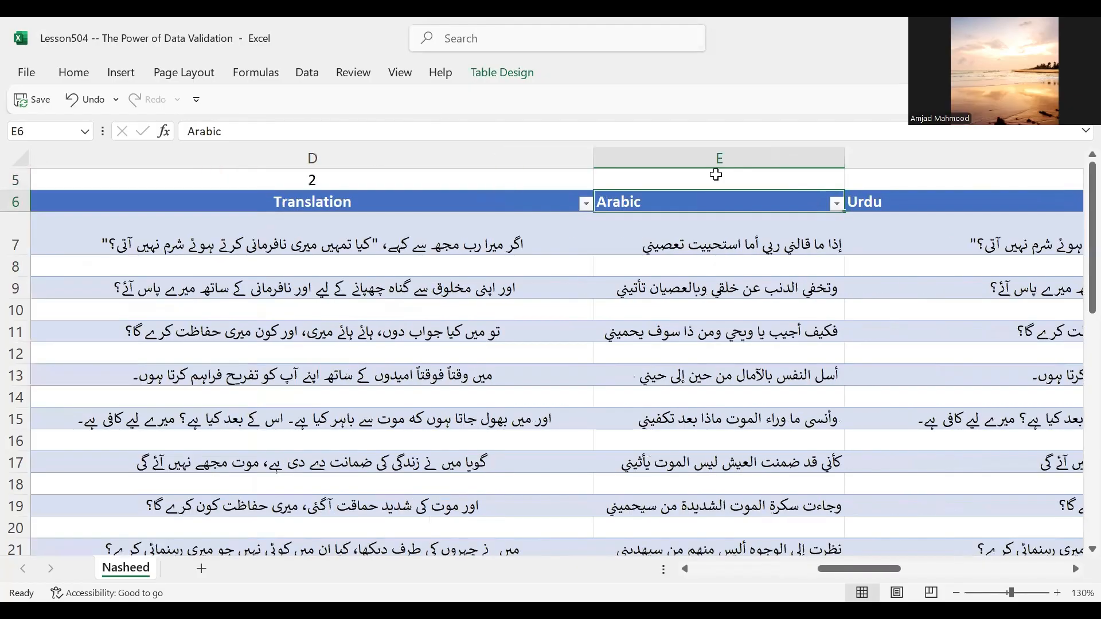
key("Right")
key("Down")
key("Up")
key("Up")
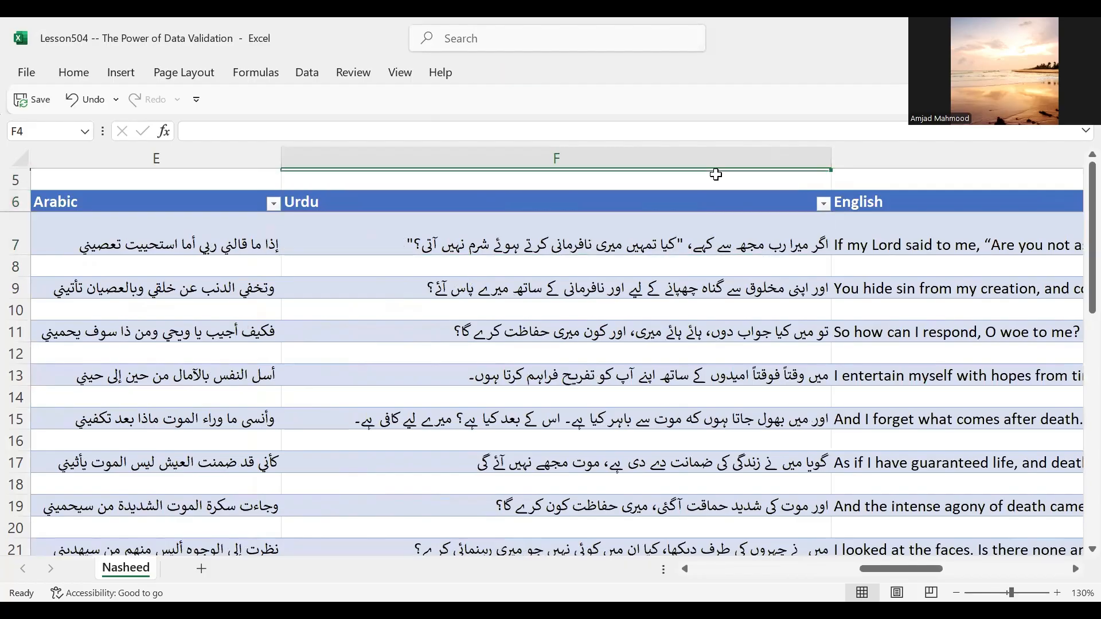
key("Down")
key("Left")
key("Left")
key("Left")
key("Left")
key("Left")
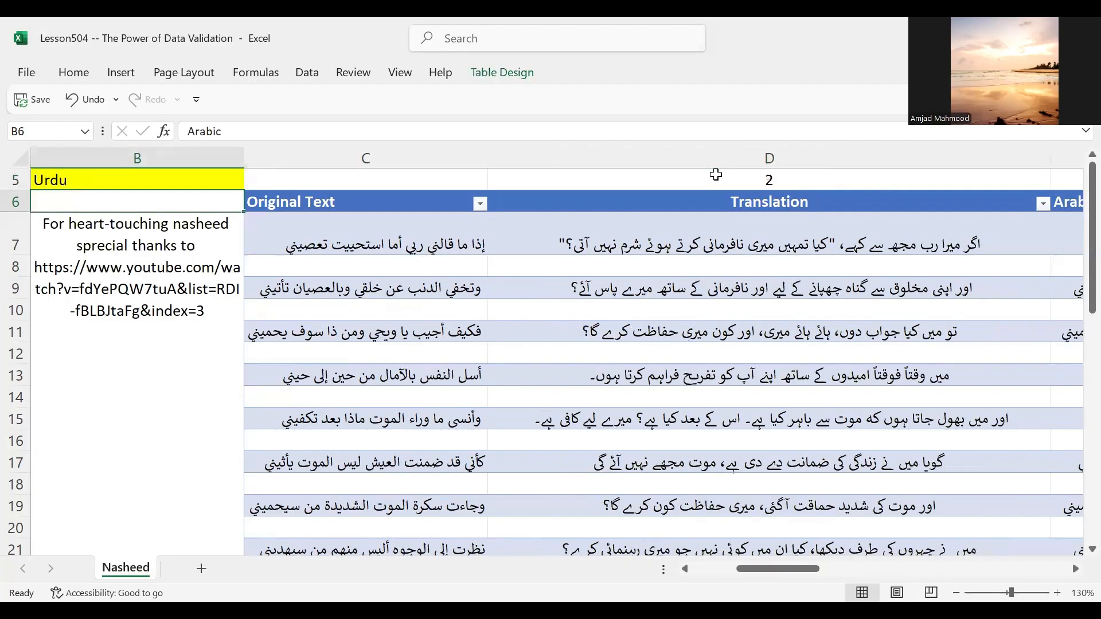
key("Right")
key("Right")
key("Right")
key("Right")
key("Left")
key("Left")
key("Left")
key("Left")
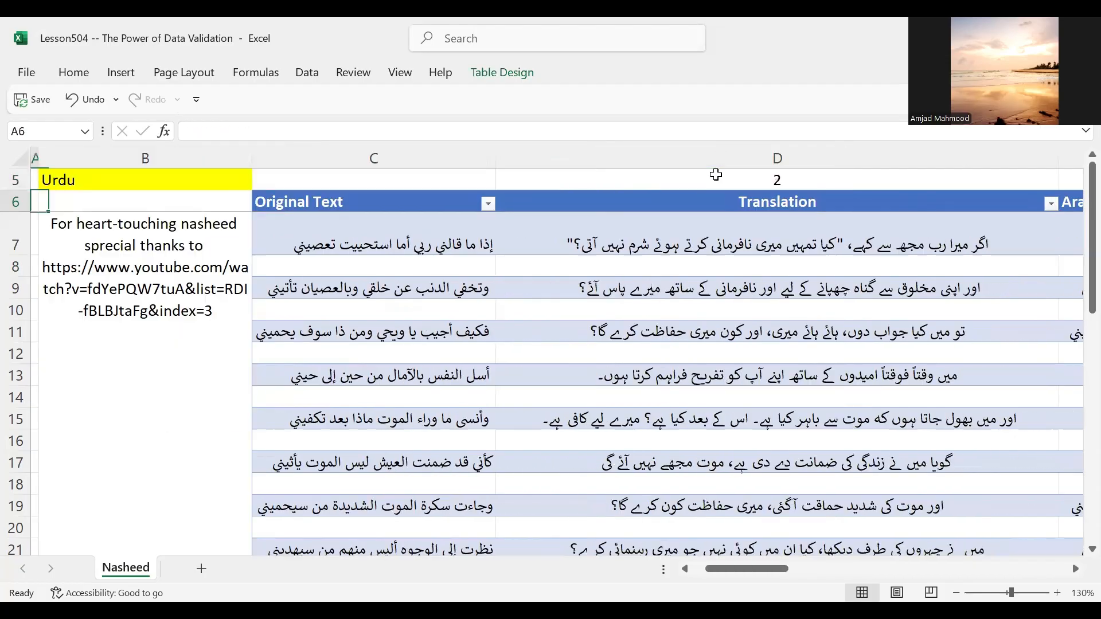
key("Right")
key("Right")
key("Right")
key("Down")
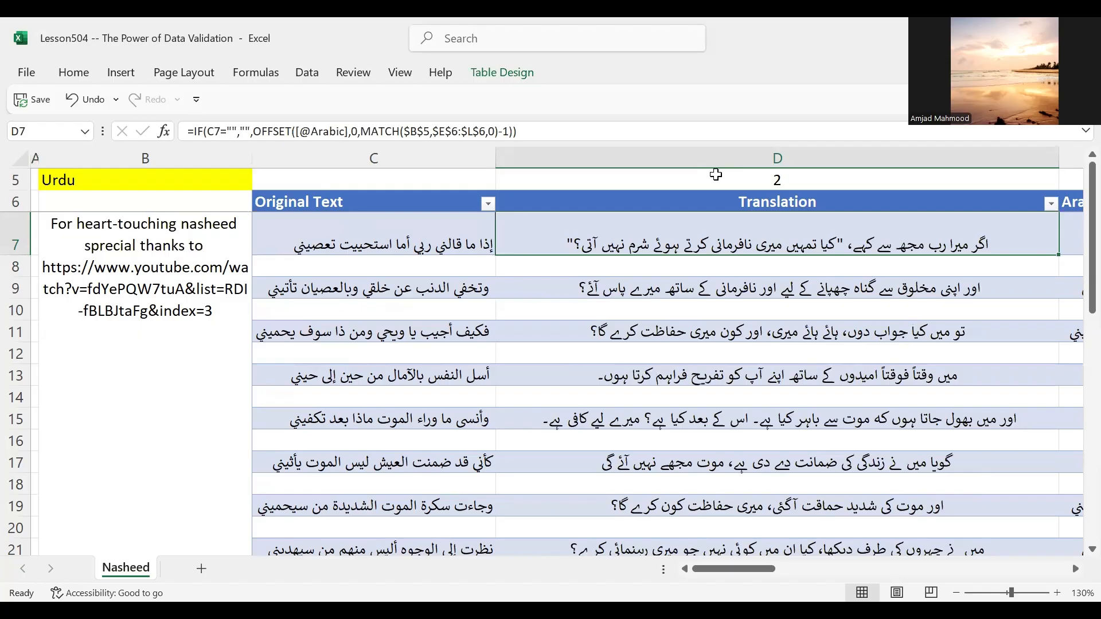
Step: Set the language selection in cell B5 to Hindi, followed by Bangla
left_click(142, 178)
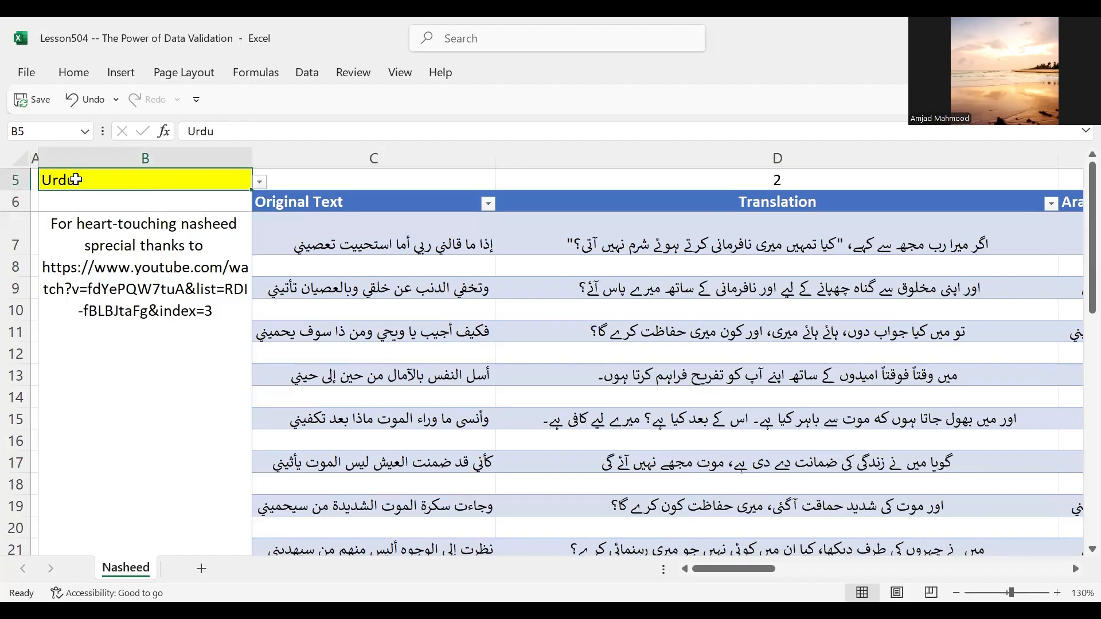
left_click(260, 182)
left_click(60, 229)
left_click(259, 182)
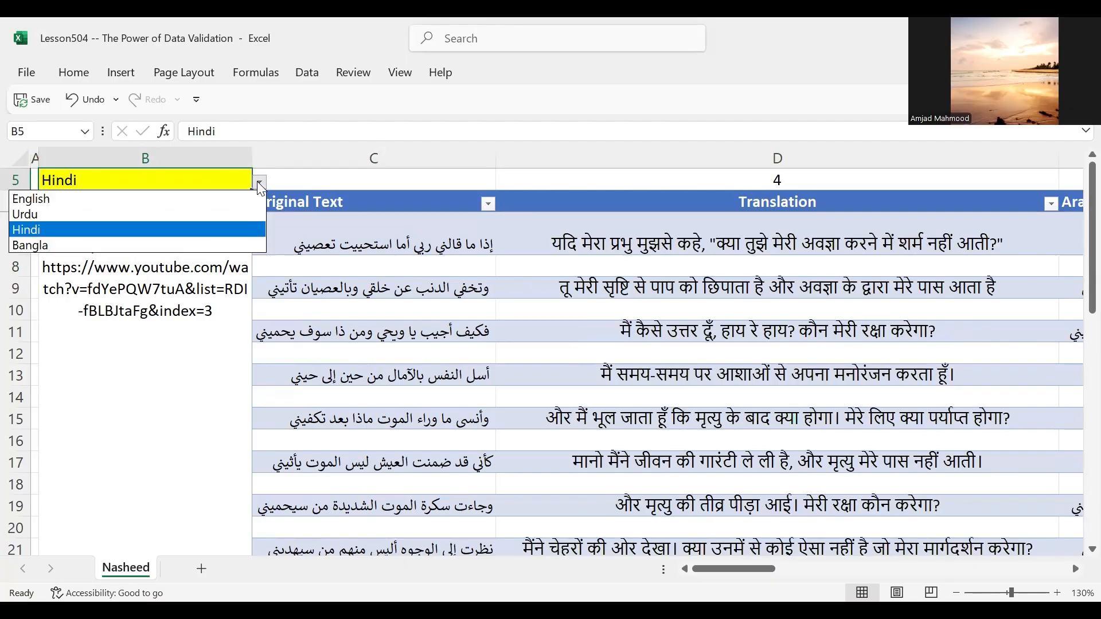
left_click(40, 244)
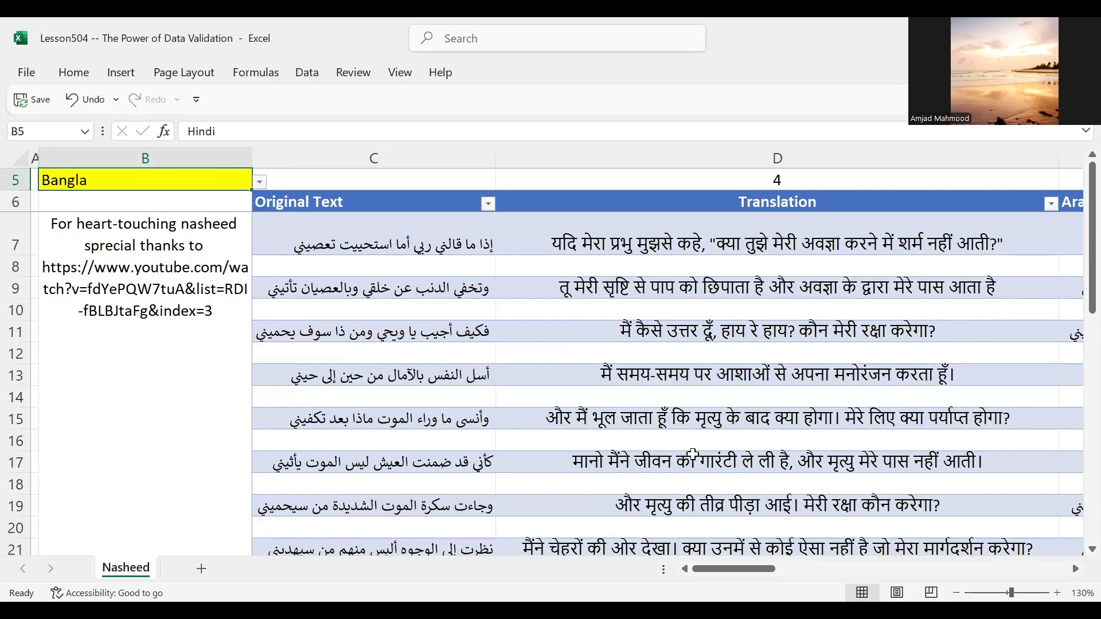
Step: Check the OFFSET formula in D7 and the language headers it refers to, and return to the Translation header
left_click(650, 200)
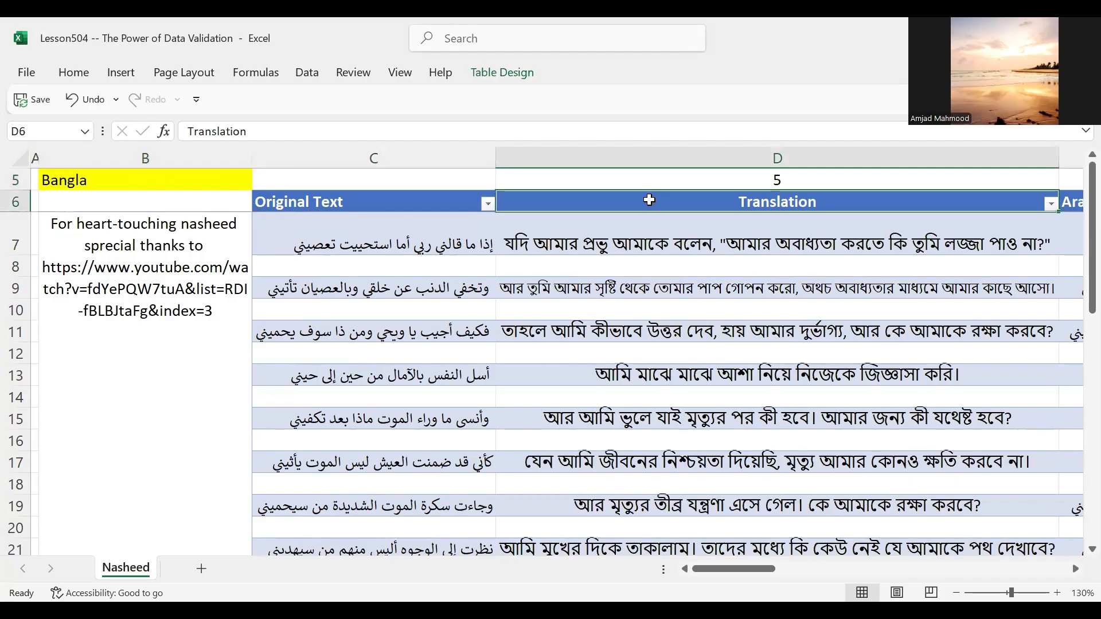
key("Down")
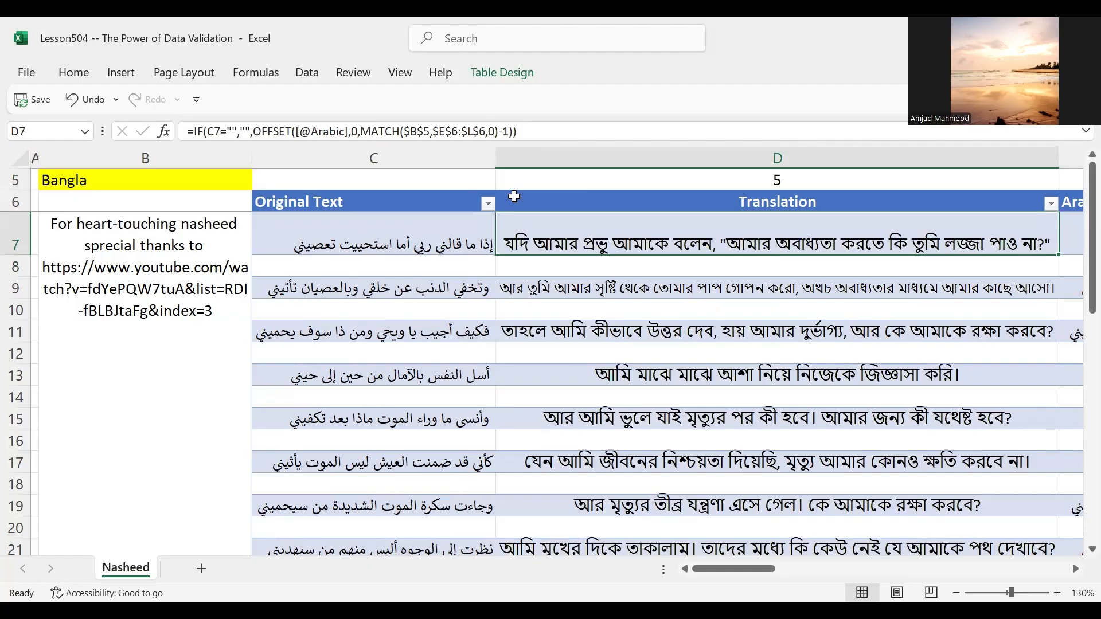
left_click(670, 202)
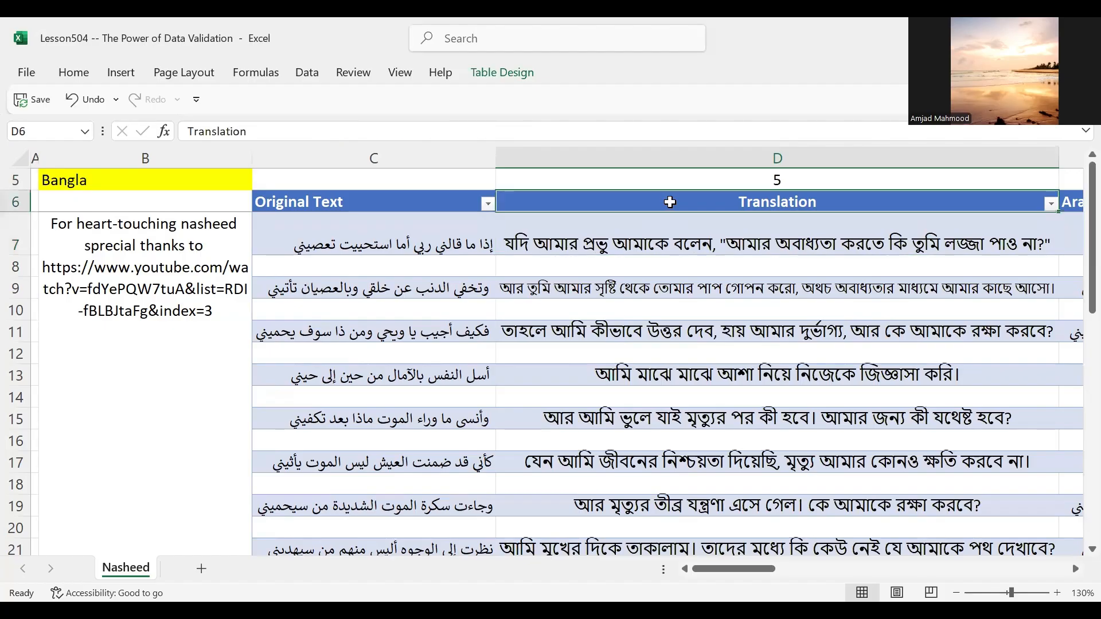
key("Right")
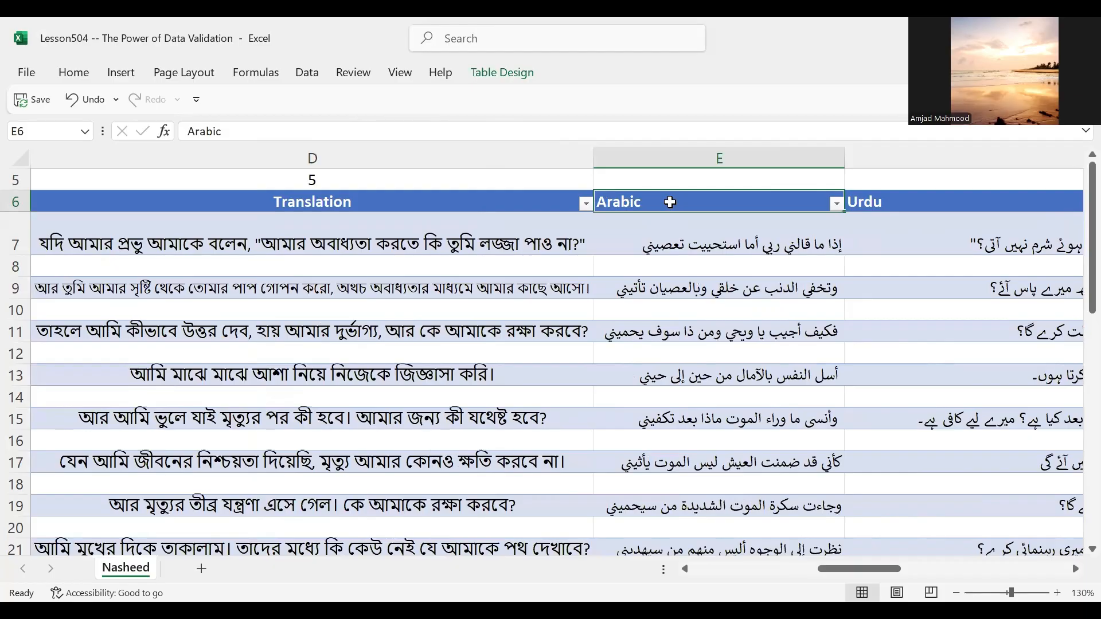
key("shift+Right")
key("shift+Right")
key("shift+Right")
key("Left")
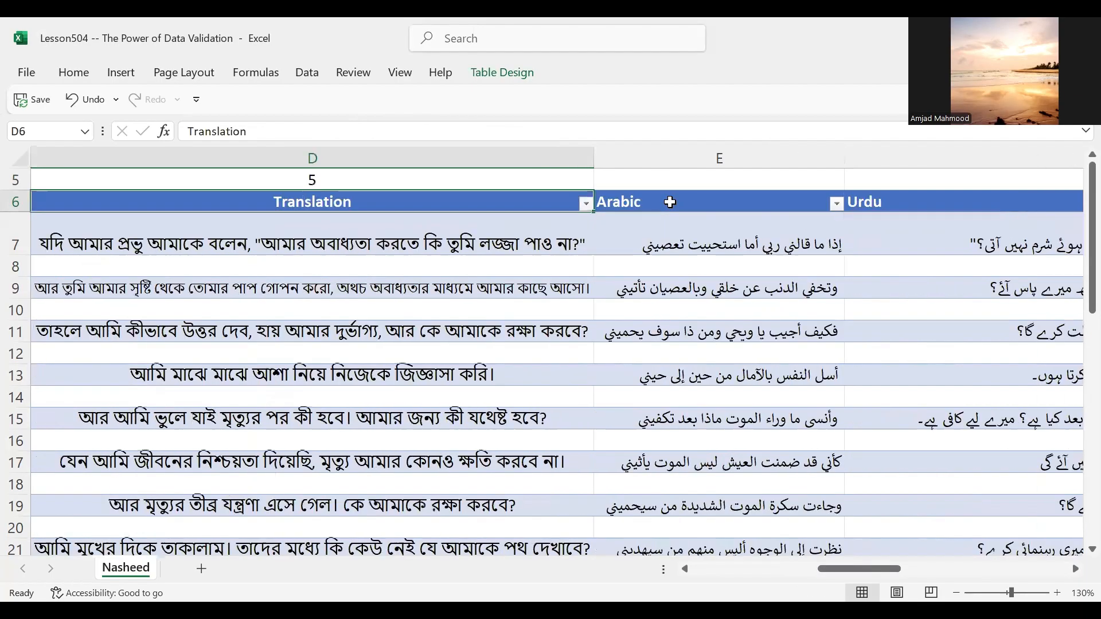
scroll(669, 202, "left", 3)
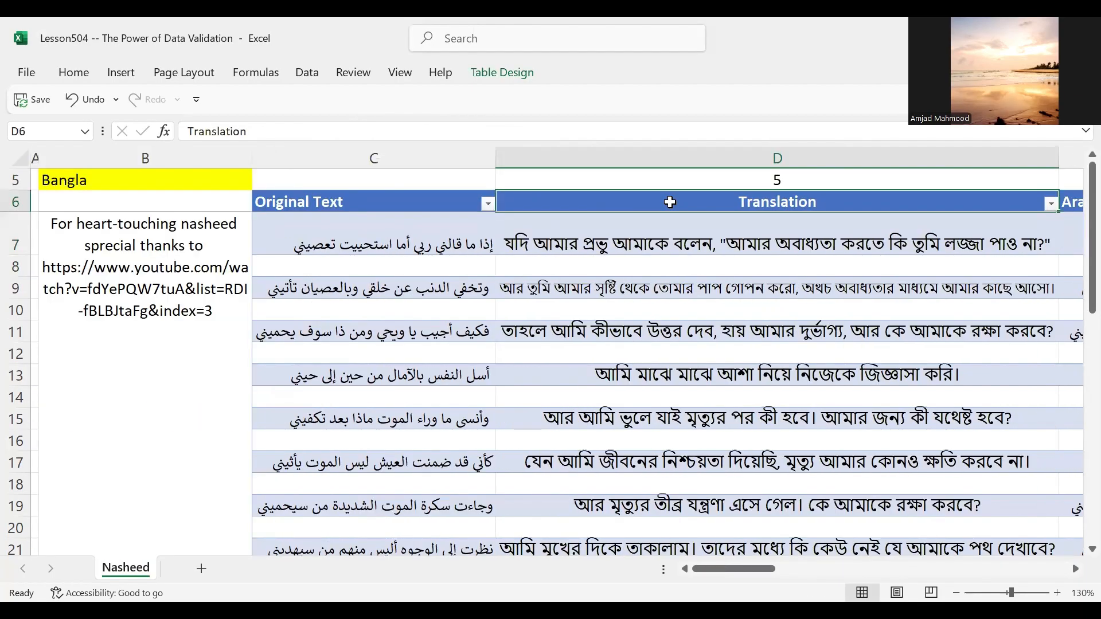
Step: Examine the formulas down the Translation column and the MATCH formula in D5 for the Bangla selection
key("Down")
key("Down")
key("Down")
key("Down")
key("Down")
key("Down")
key("Down")
key("Down")
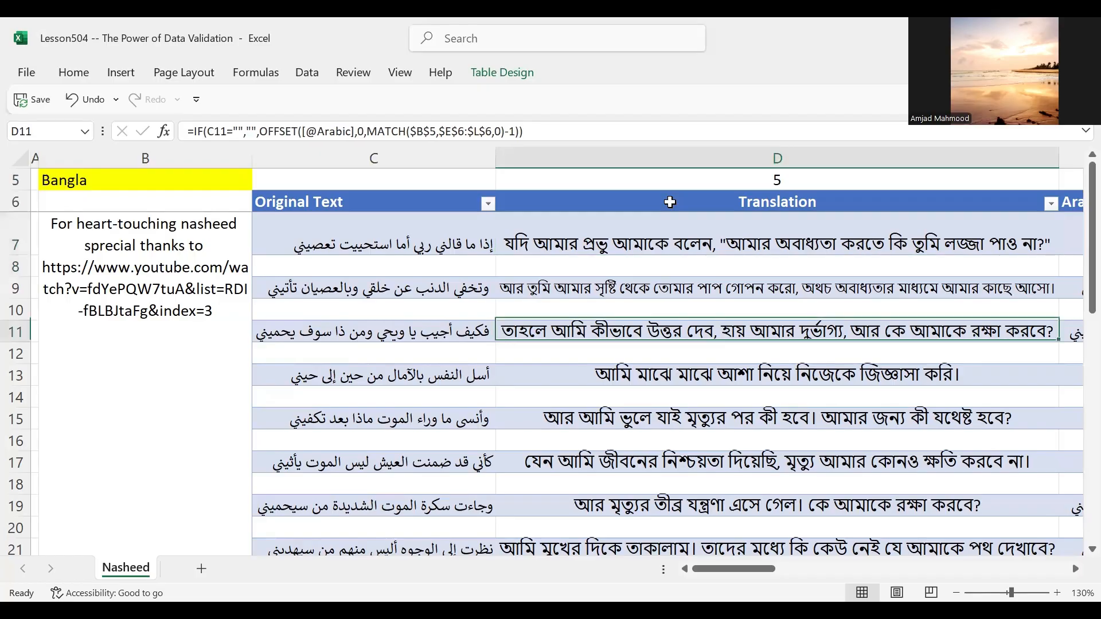
key("Up")
key("Up")
key("Up")
key("Up")
key("Up")
key("Up")
key("Up")
key("Up")
key("Up")
key("Up")
key("Up")
key("Up")
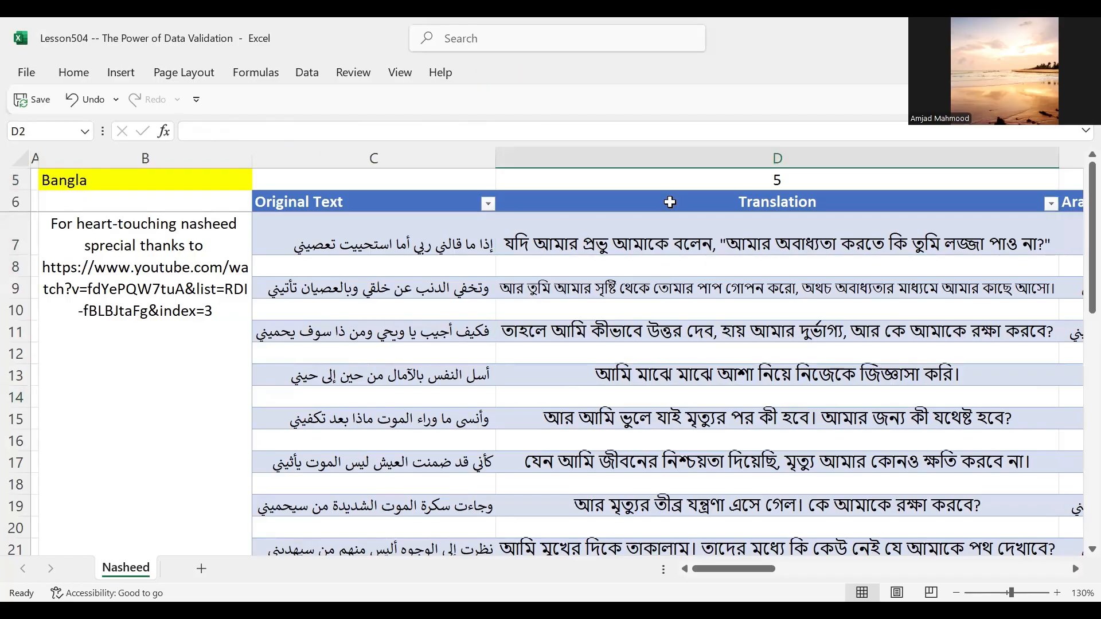
key("Down")
key("Down")
key("Down")
key("Down")
key("Left")
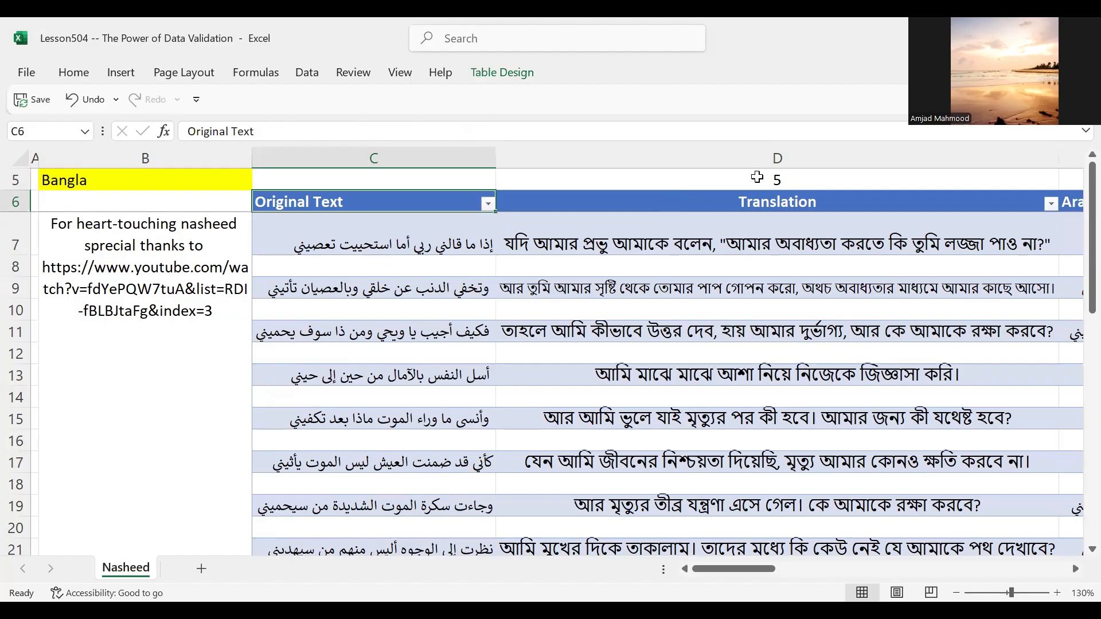
left_click(757, 177)
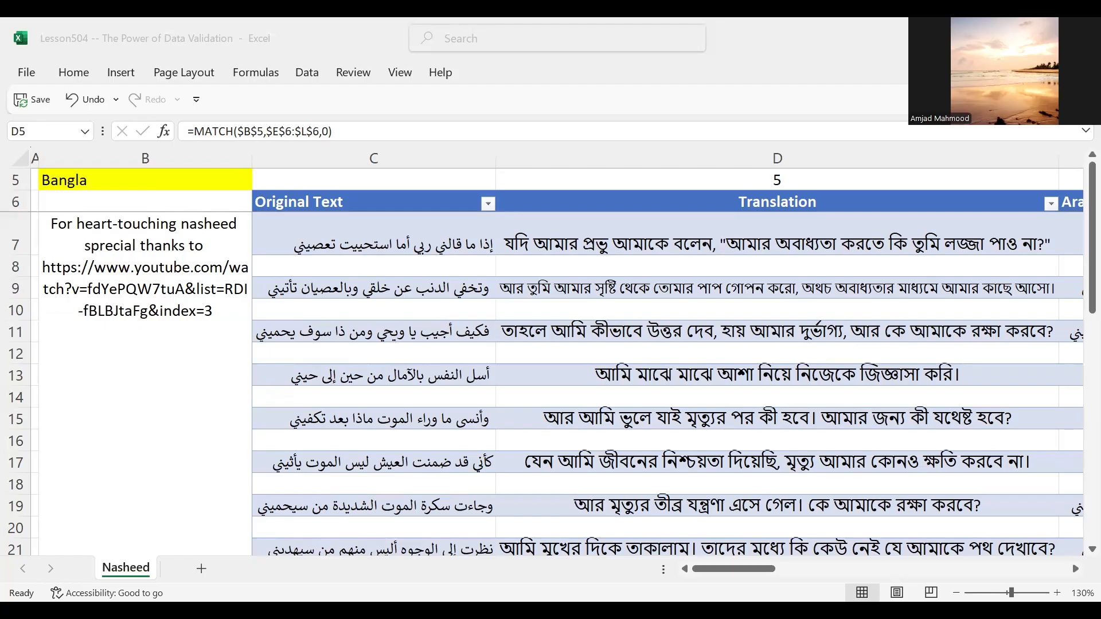
Step: Add German to the data validation list source of cell B5 and select German in that cell
left_click(339, 247)
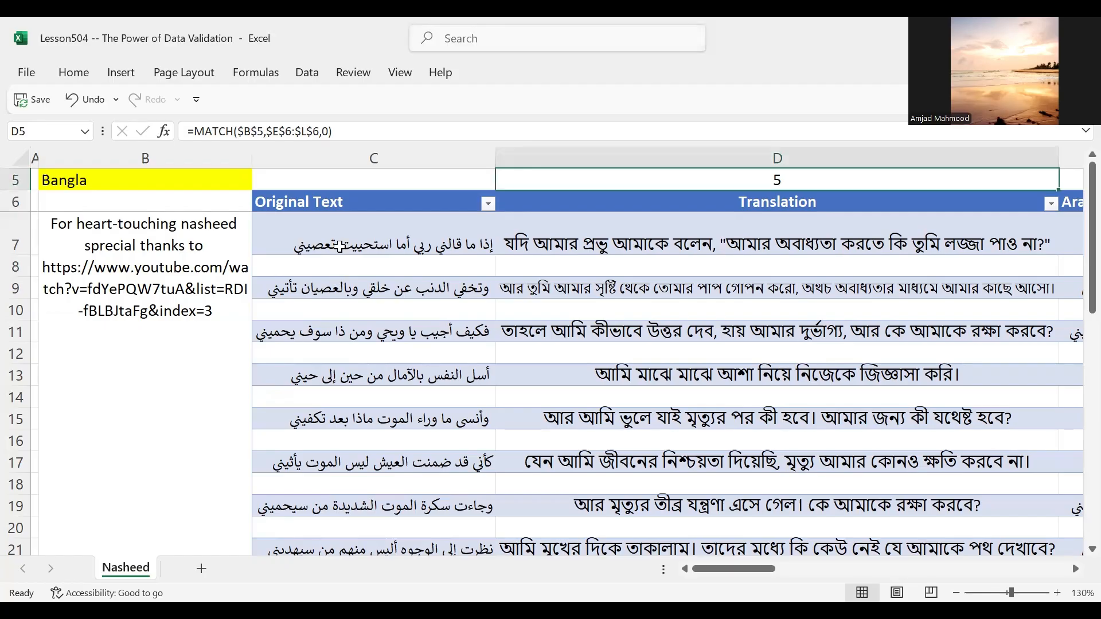
left_click(139, 182)
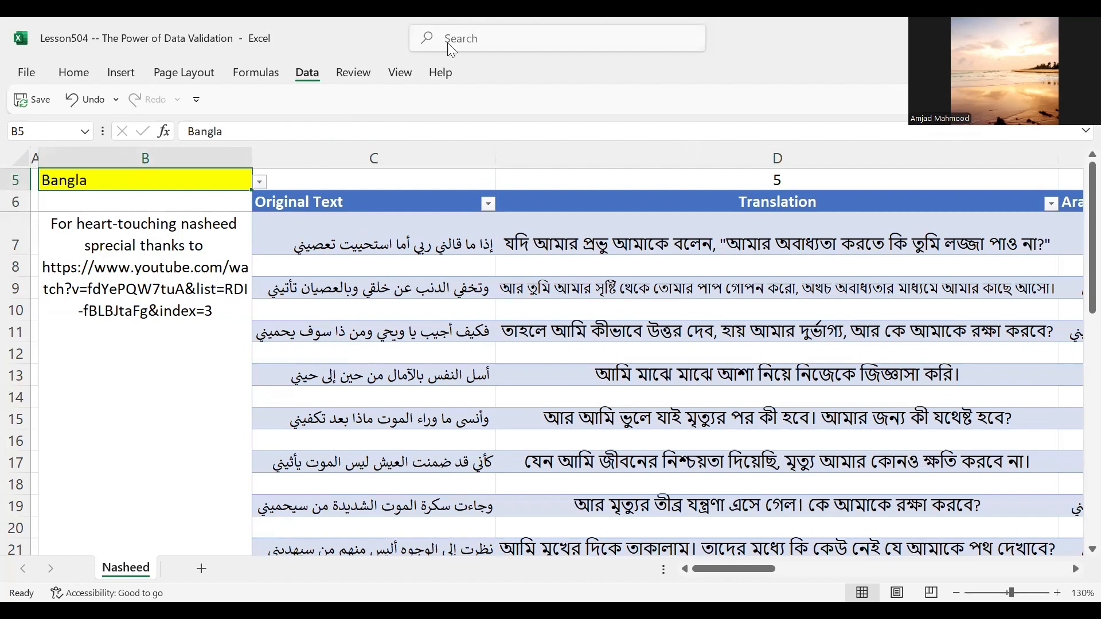
left_click(309, 73)
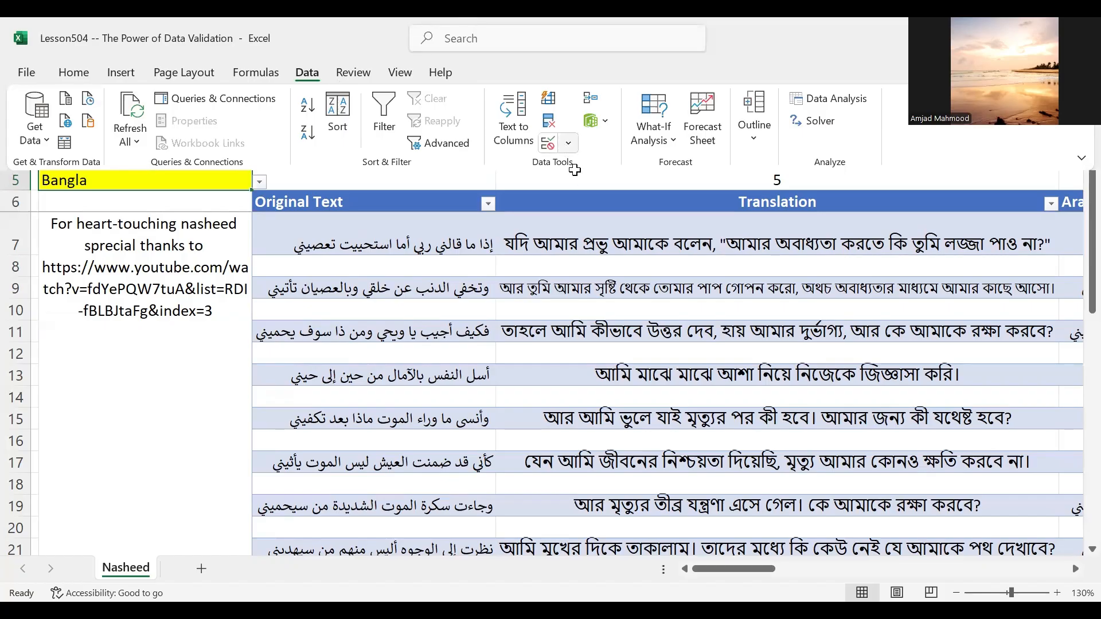
left_click(520, 282)
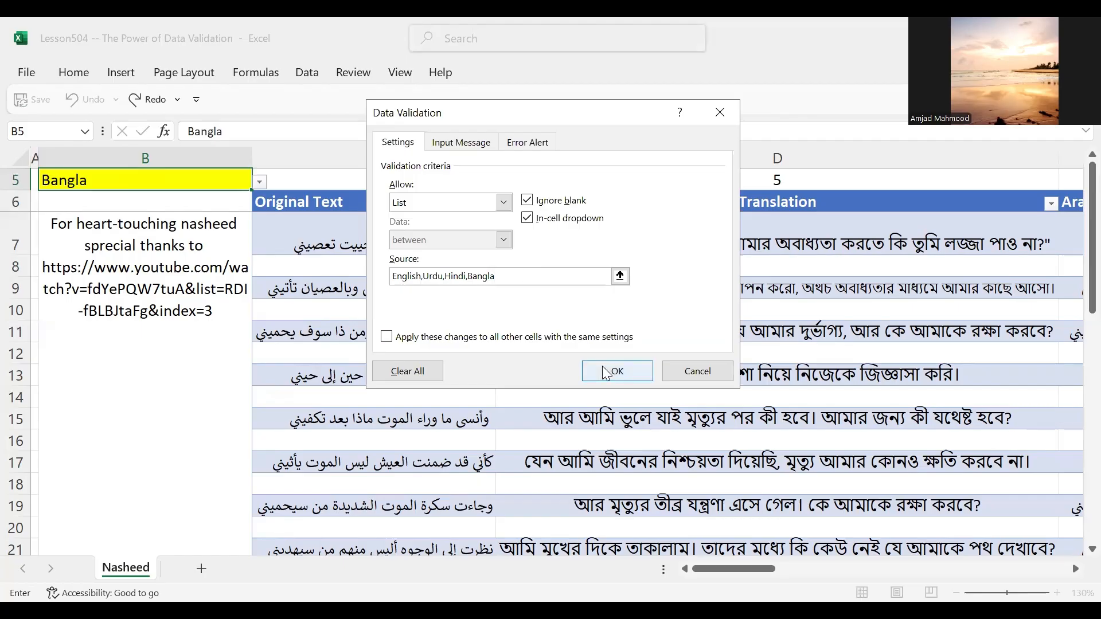
type(",")
type("German")
left_click(612, 370)
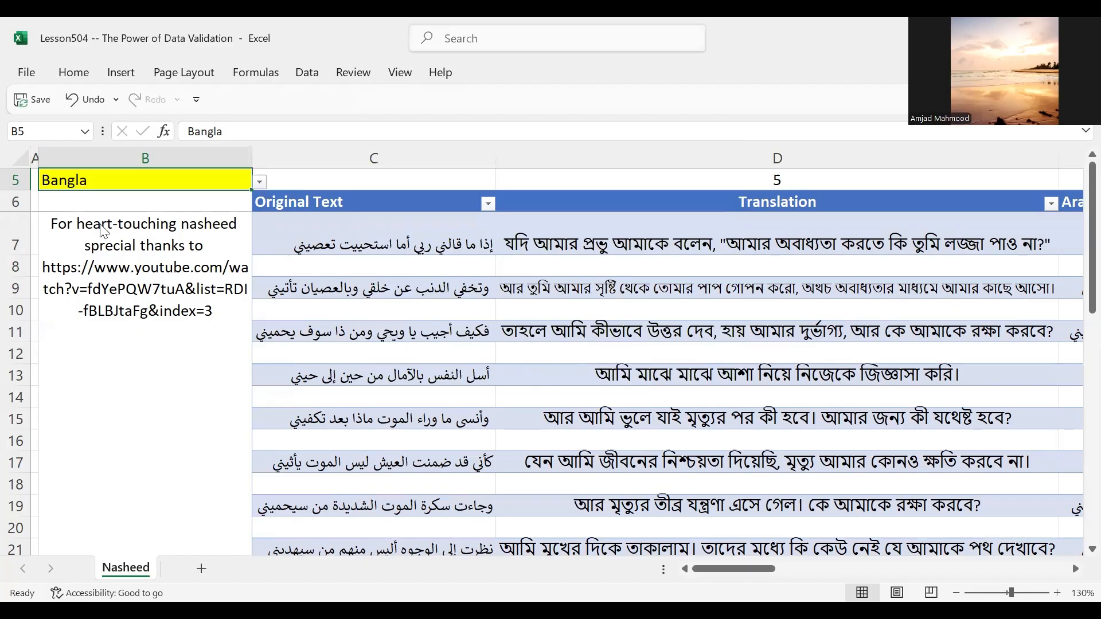
key("alt+Down")
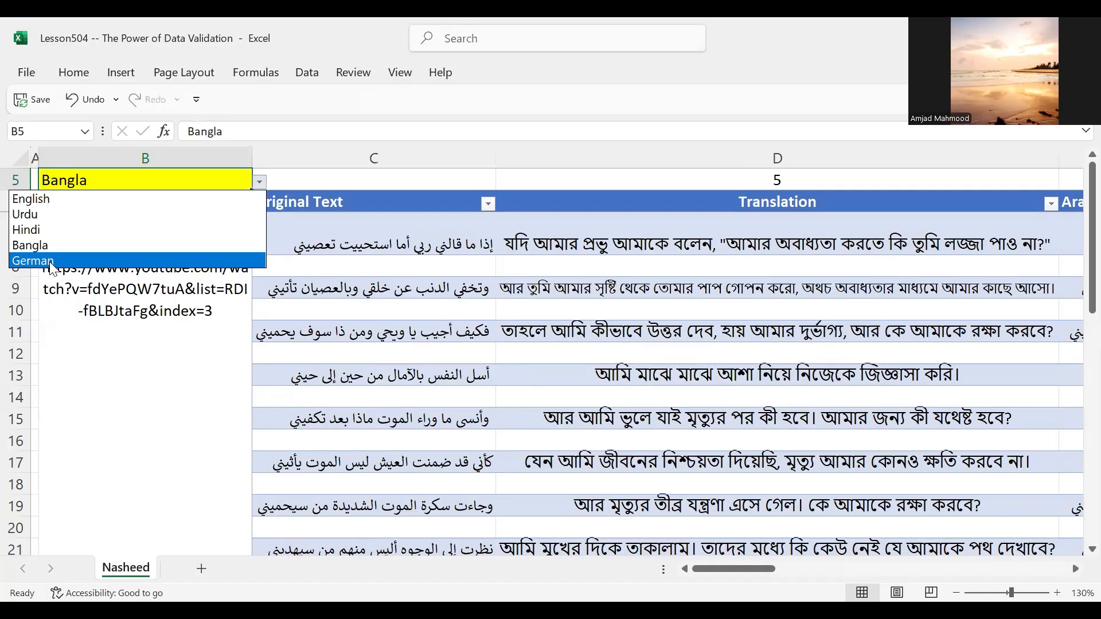
key("Return")
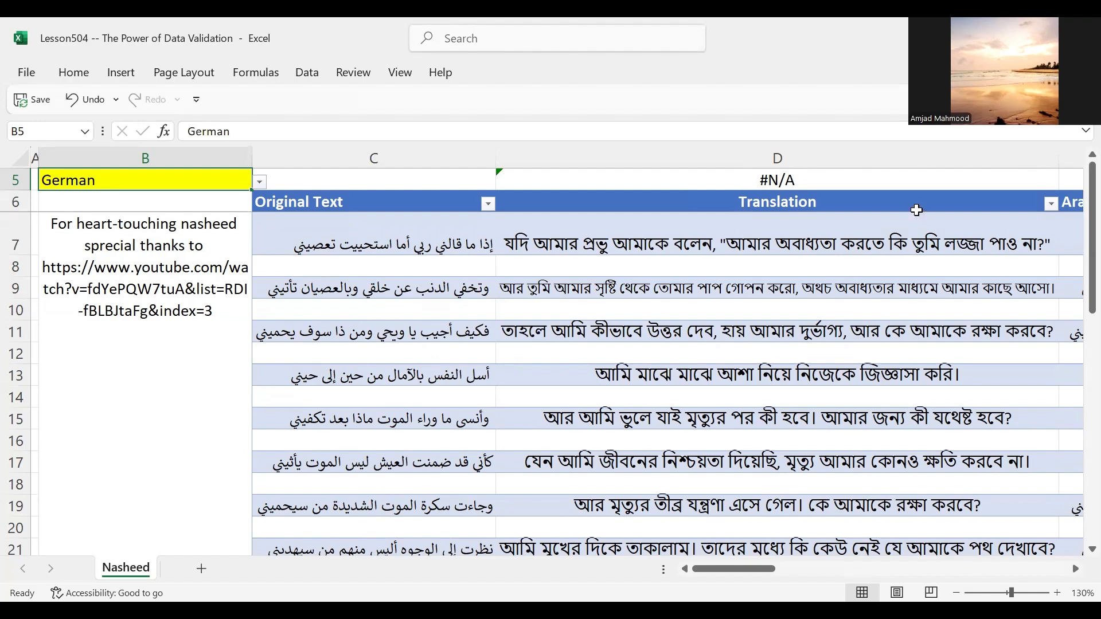
Step: Add a German column to the table by entering the header German in J6, beside the Bangla column
left_click(725, 200)
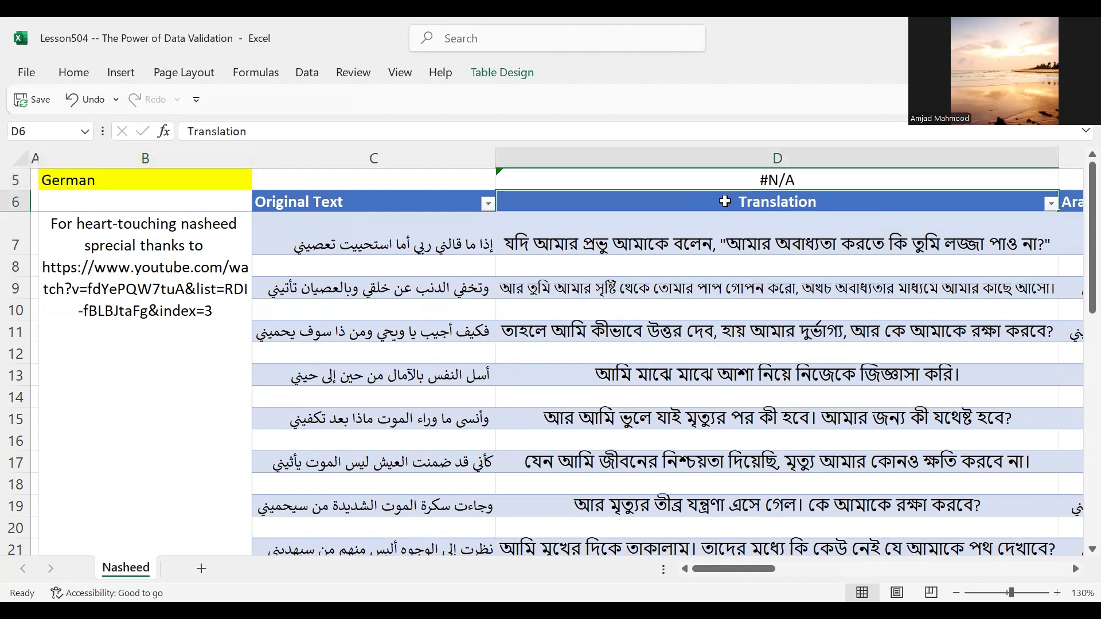
key("Right")
key("Right")
key("Right")
key("Right")
key("Right")
key("Right")
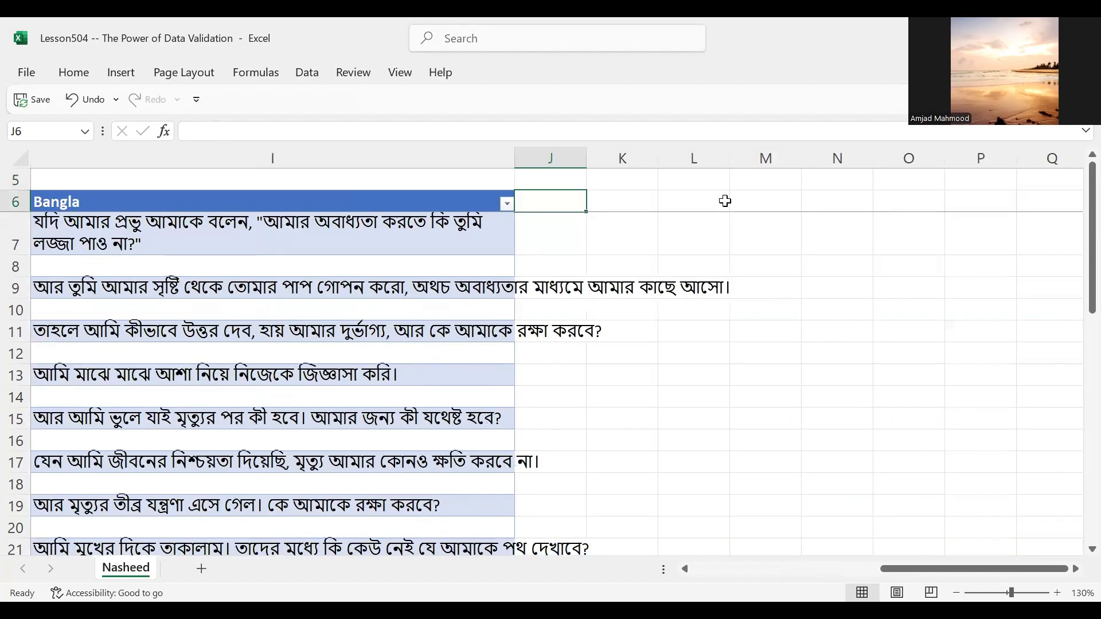
type("Germ")
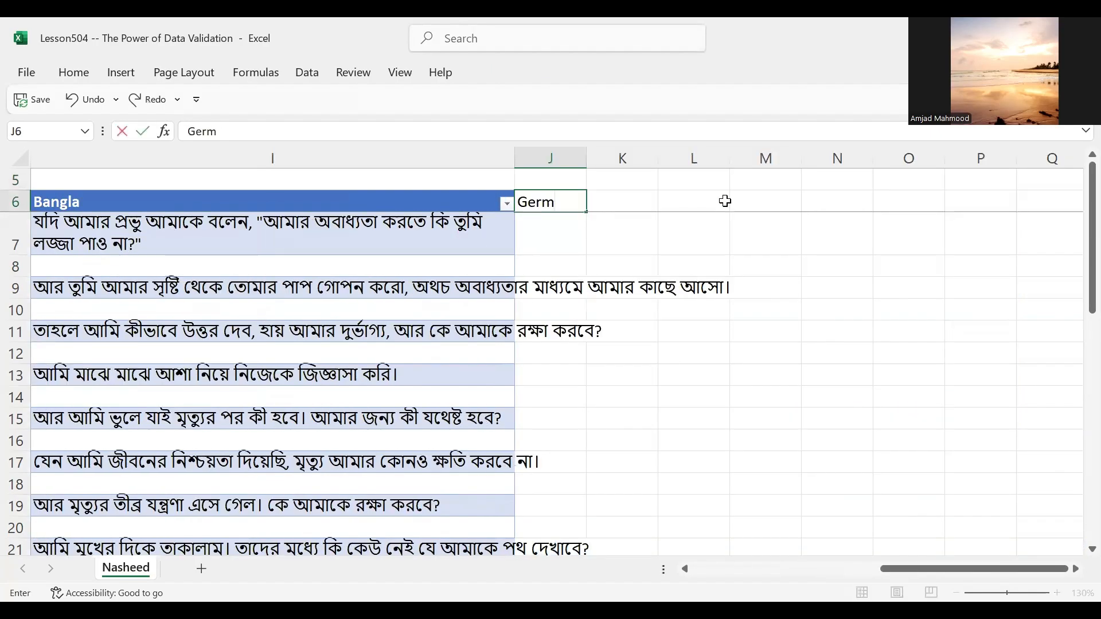
type("an")
key("Return")
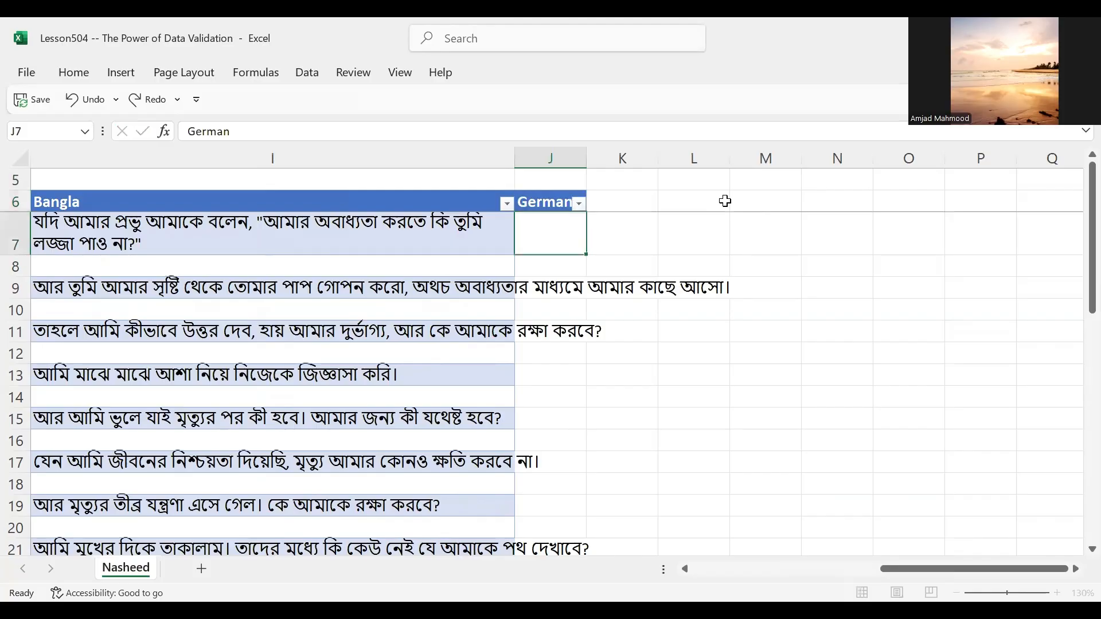
key("Up")
key("Up")
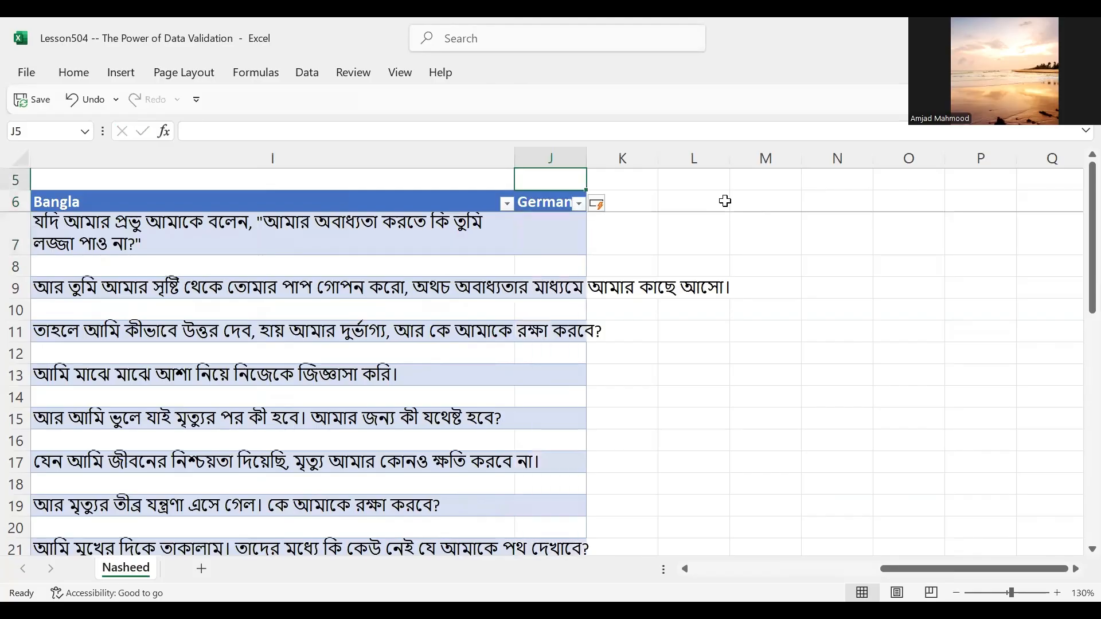
Step: Check the MATCH formula in D5 and the OFFSET formula in D7 for the German selection
key("Home")
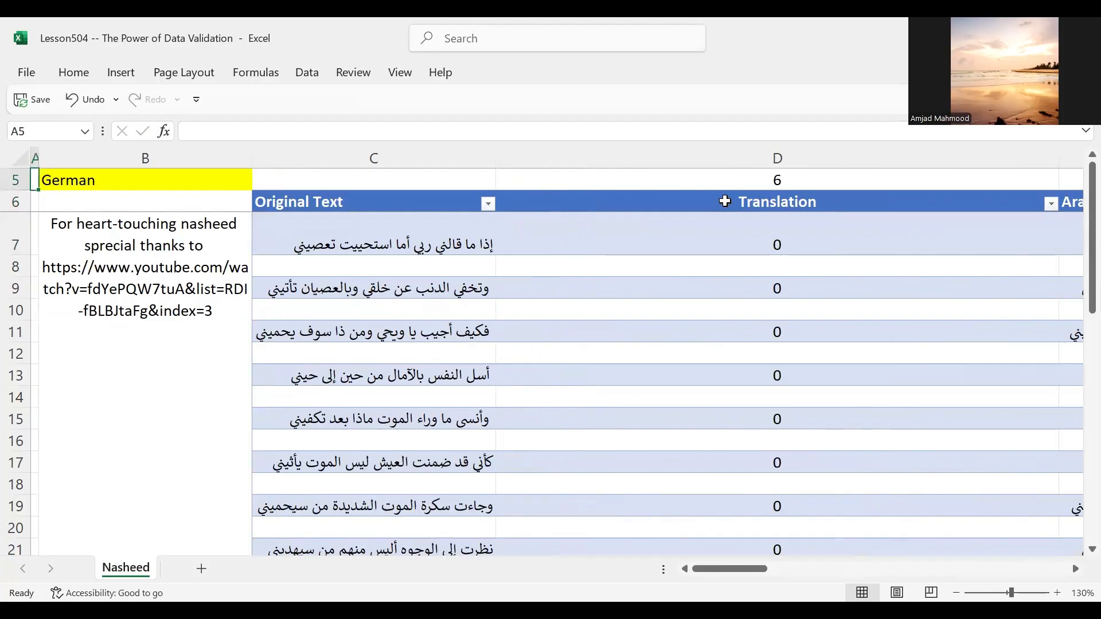
key("Right")
key("Right")
key("Right")
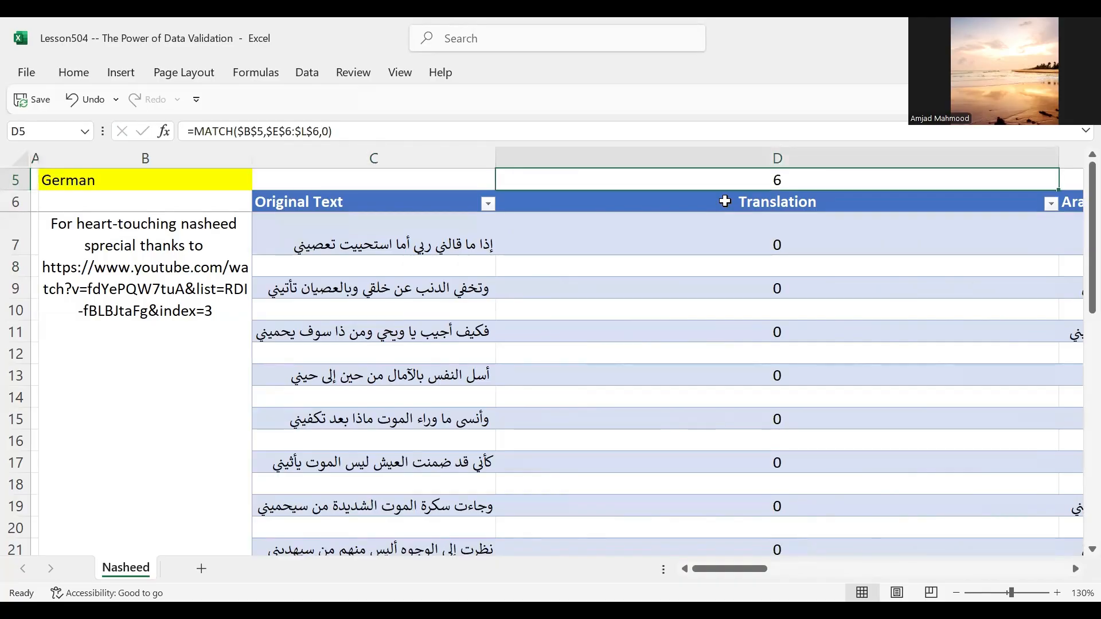
key("Down")
key("Down")
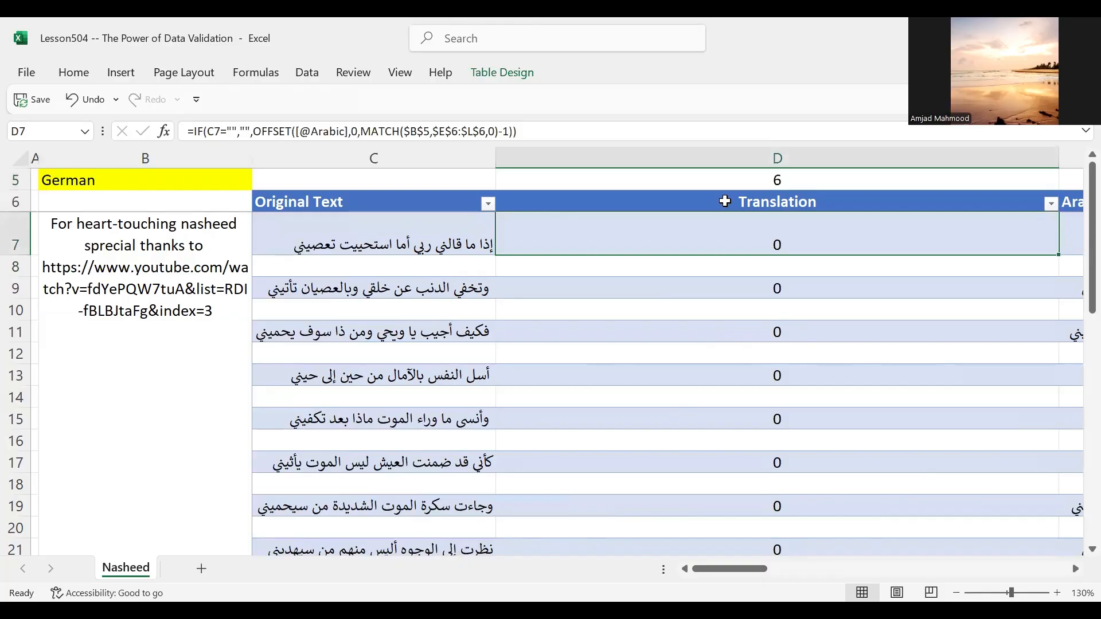
key("Left")
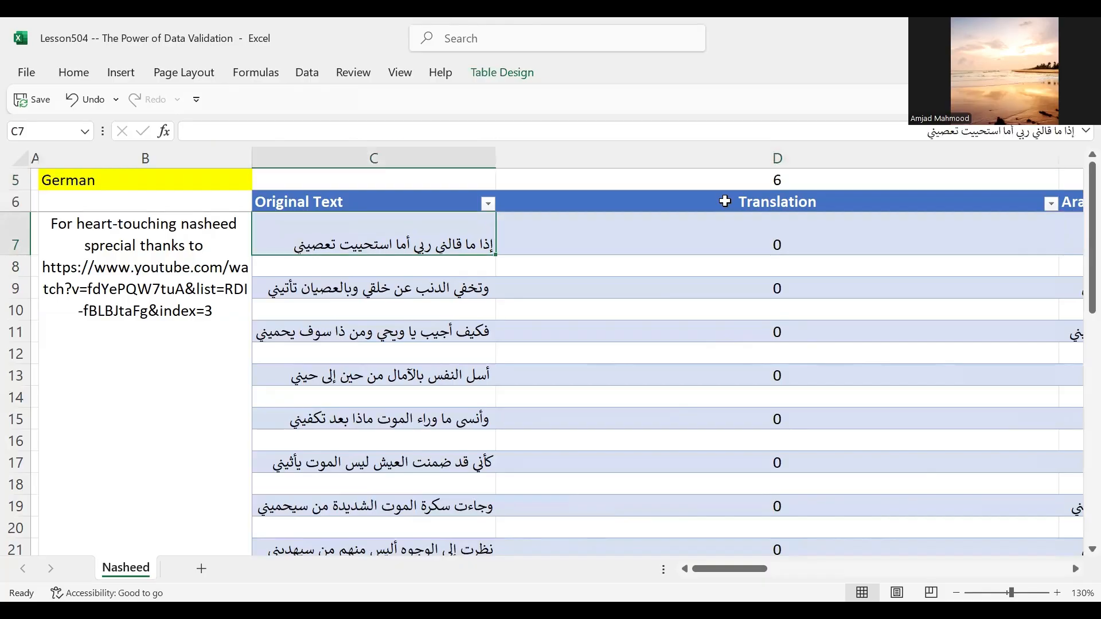
key("Right")
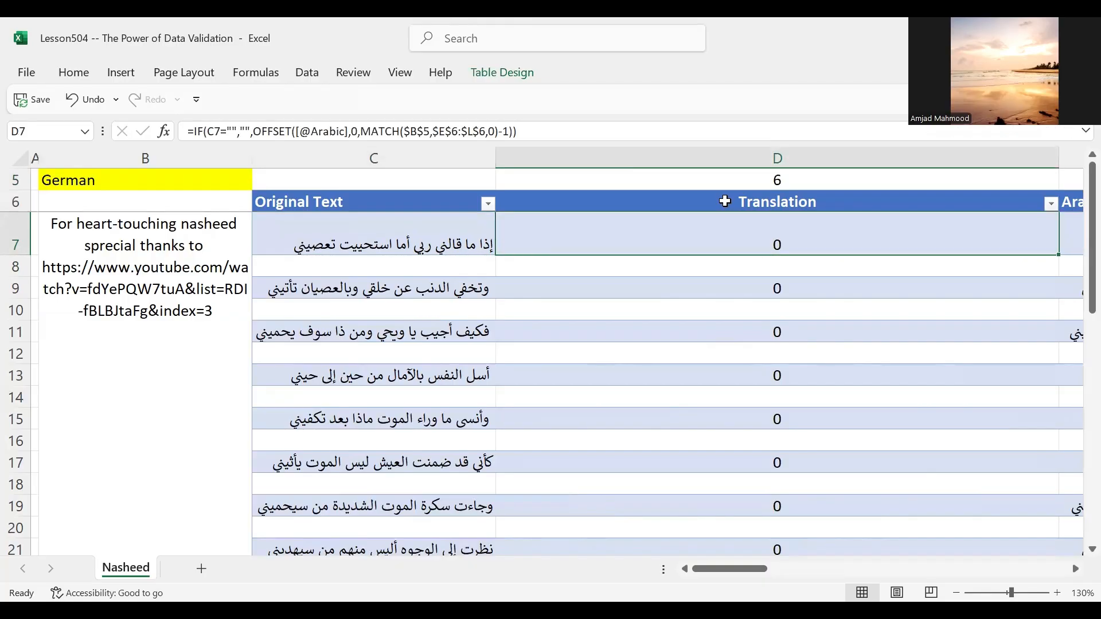
Step: Look across row 7 through the language columns as far as the German column
key("Right")
key("Right")
key("Right")
key("Right")
key("Right")
key("Right")
key("Right")
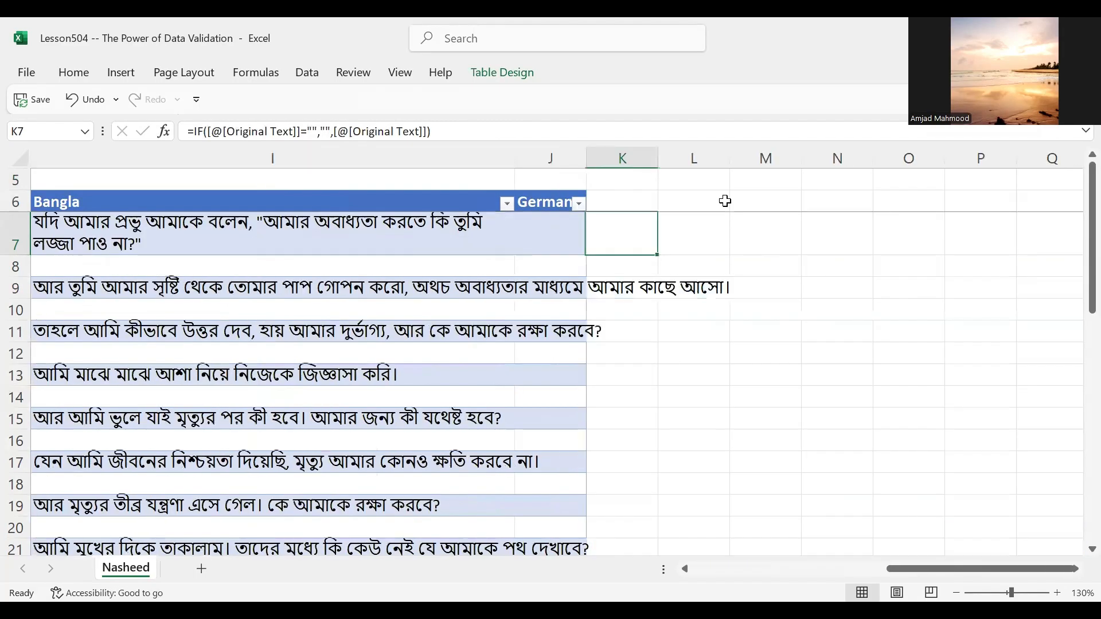
key("Left")
key("Left")
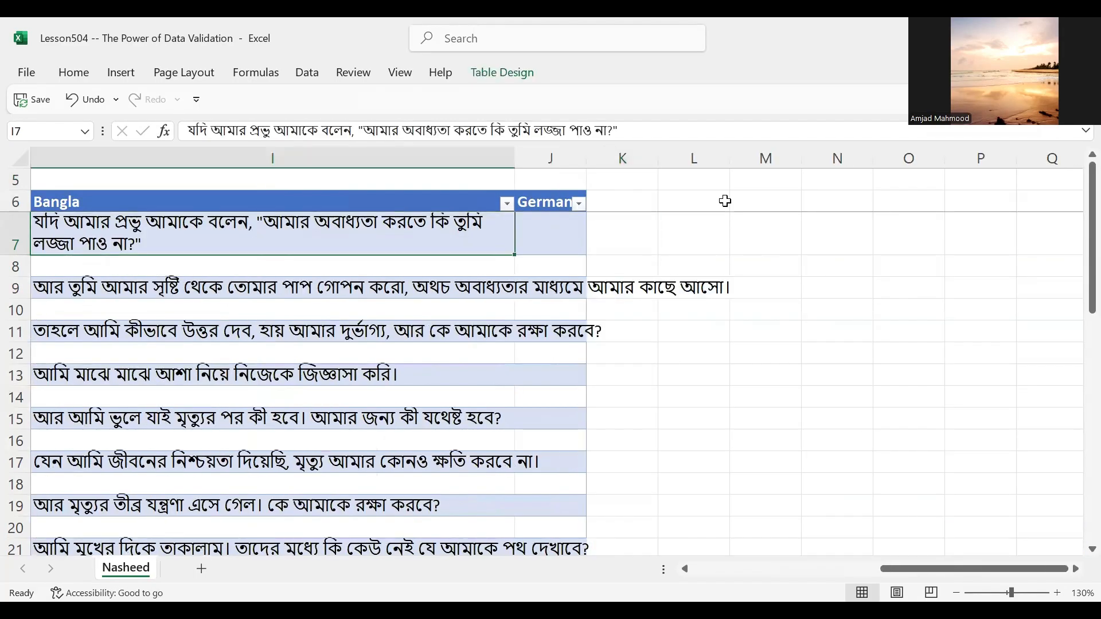
Step: Return to the Translation column and check its first rows for the German selection
key("Left")
key("Left")
key("Left")
key("Left")
key("Left")
key("Left")
key("Left")
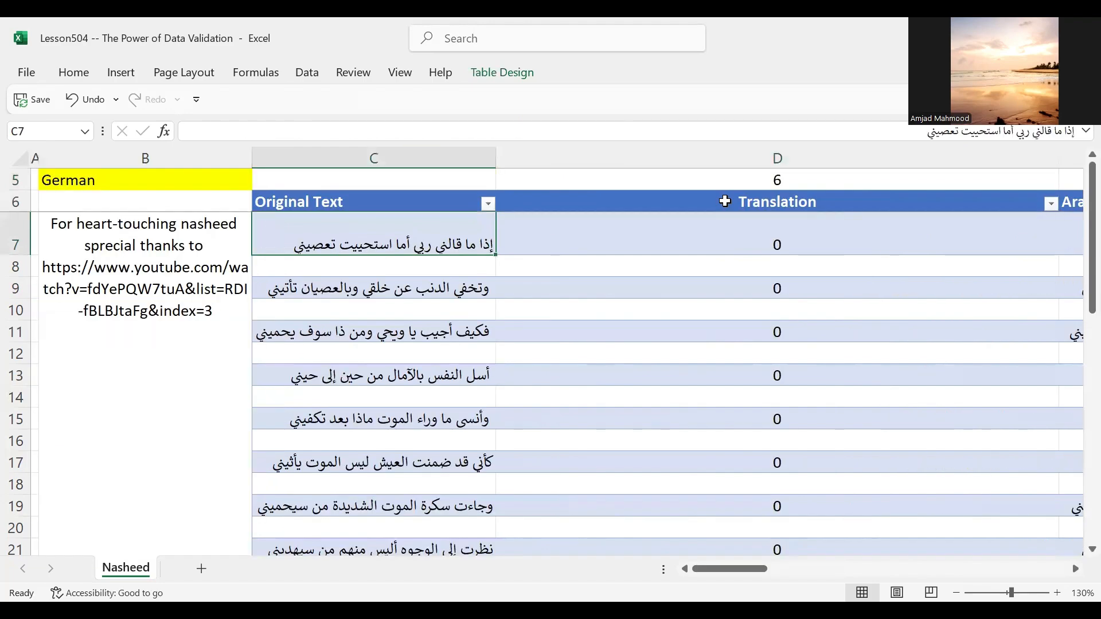
key("Right")
key("Right")
key("Down")
key("Down")
key("Up")
key("Up")
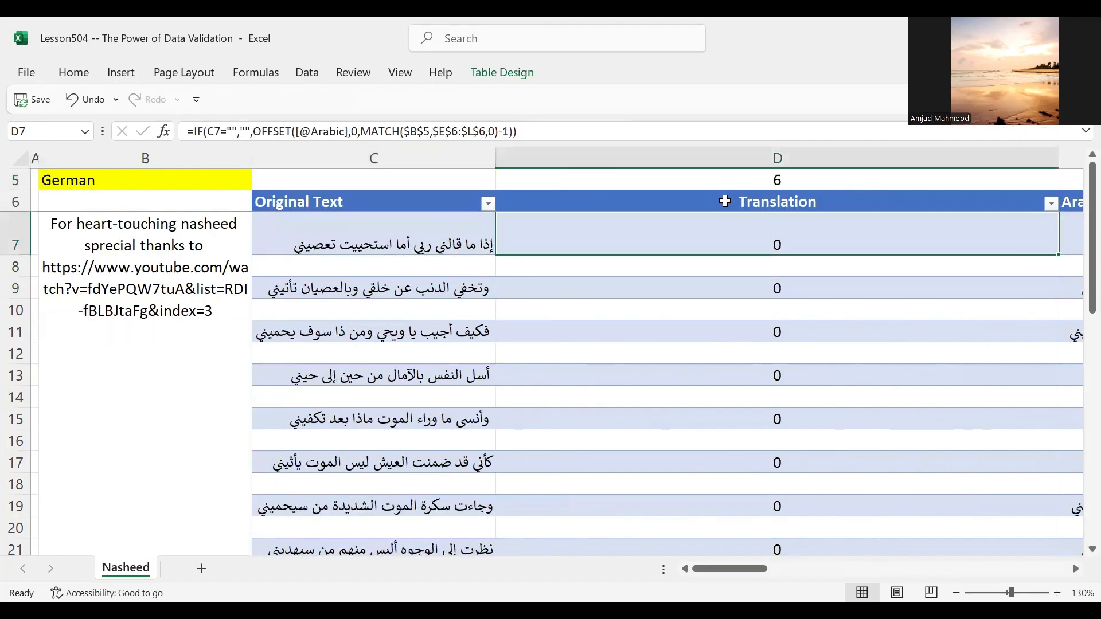
Step: Go across the language headers to the German column and check the first cell under its header, J7
key("Up")
key("Right")
key("Right")
key("Right")
key("Right")
key("Right")
key("Right")
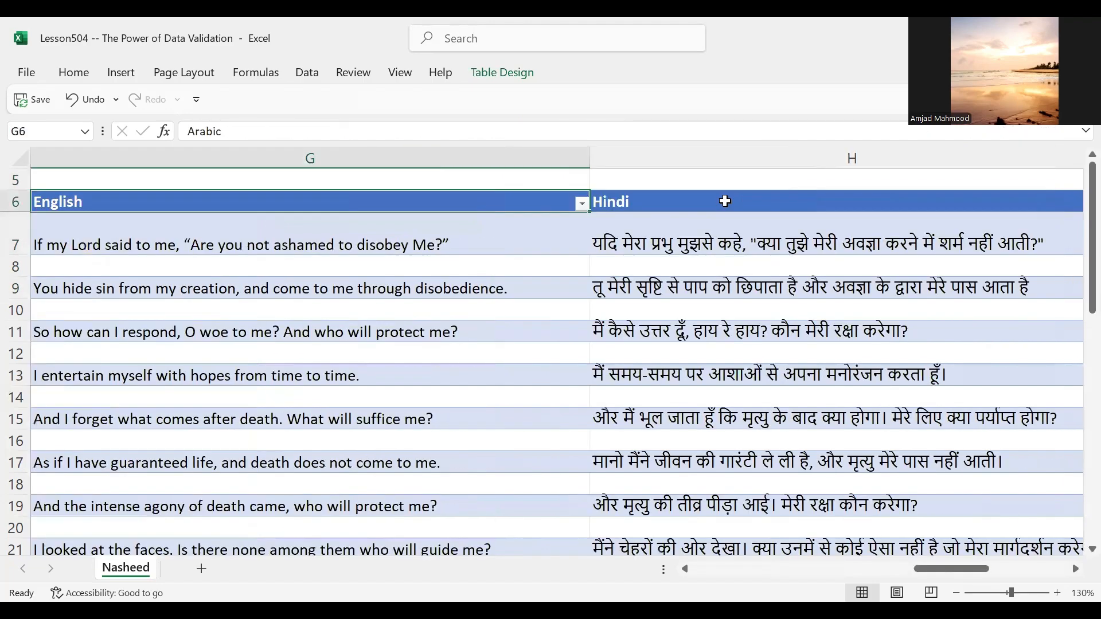
key("Down")
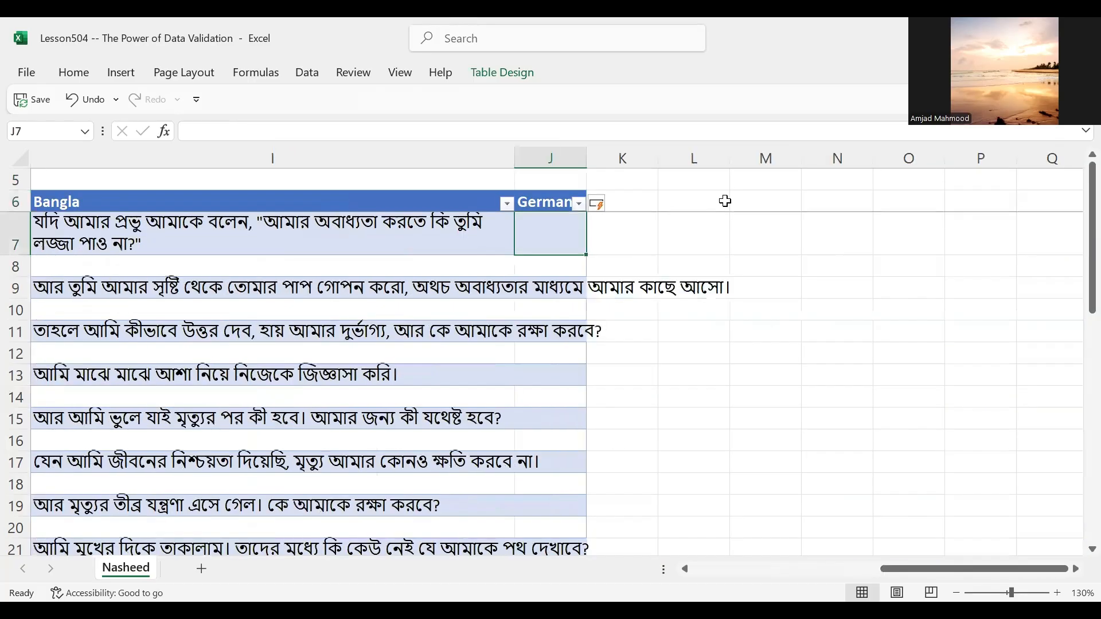
key("Up")
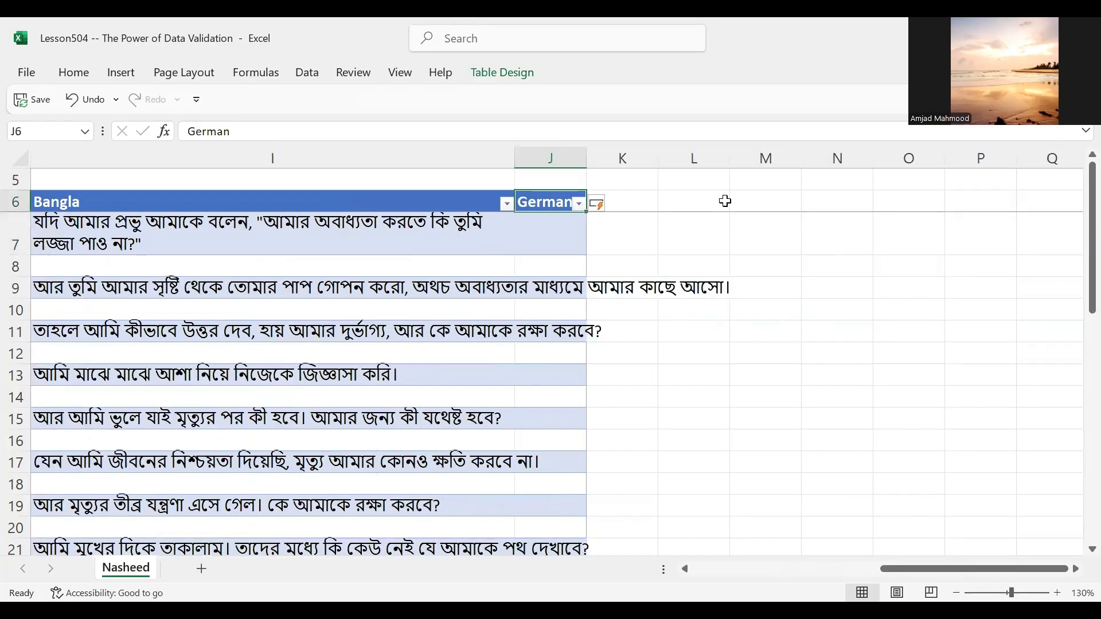
key("Down")
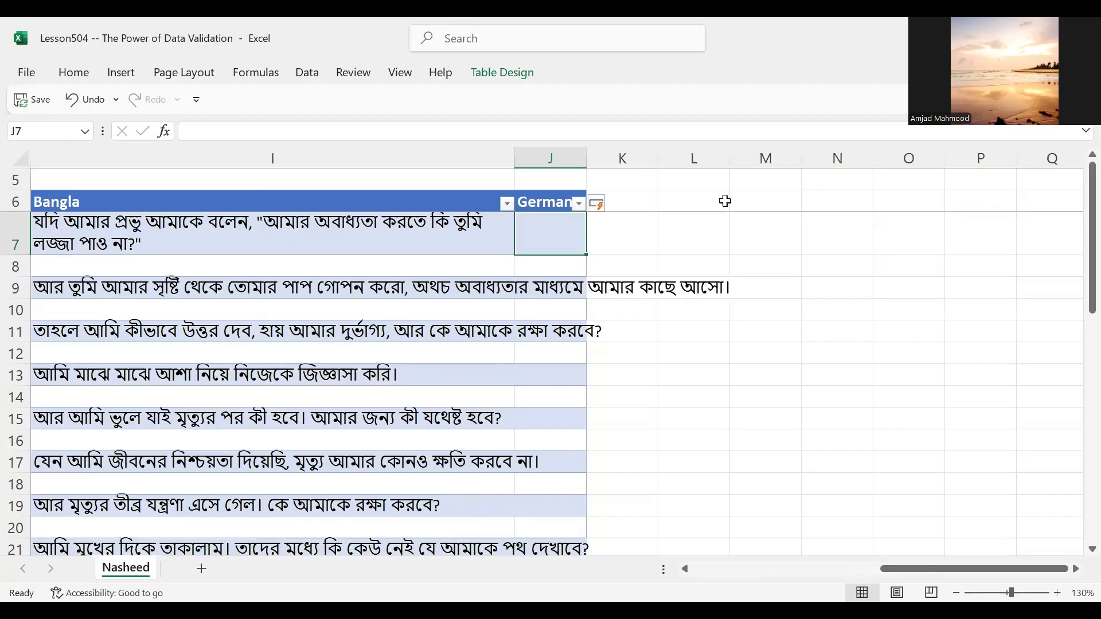
Step: Copy the first Arabic lines of the Original Text column, C7:C13, and clear the copy selection
key("Up")
key("Home")
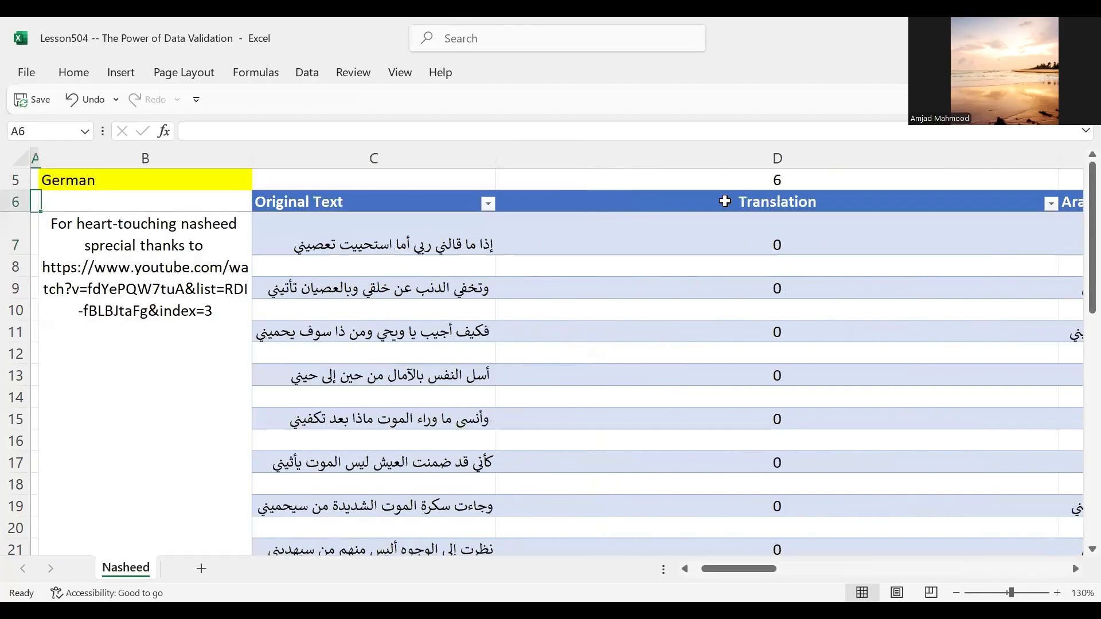
key("Right")
key("Right")
key("Down")
key("Down")
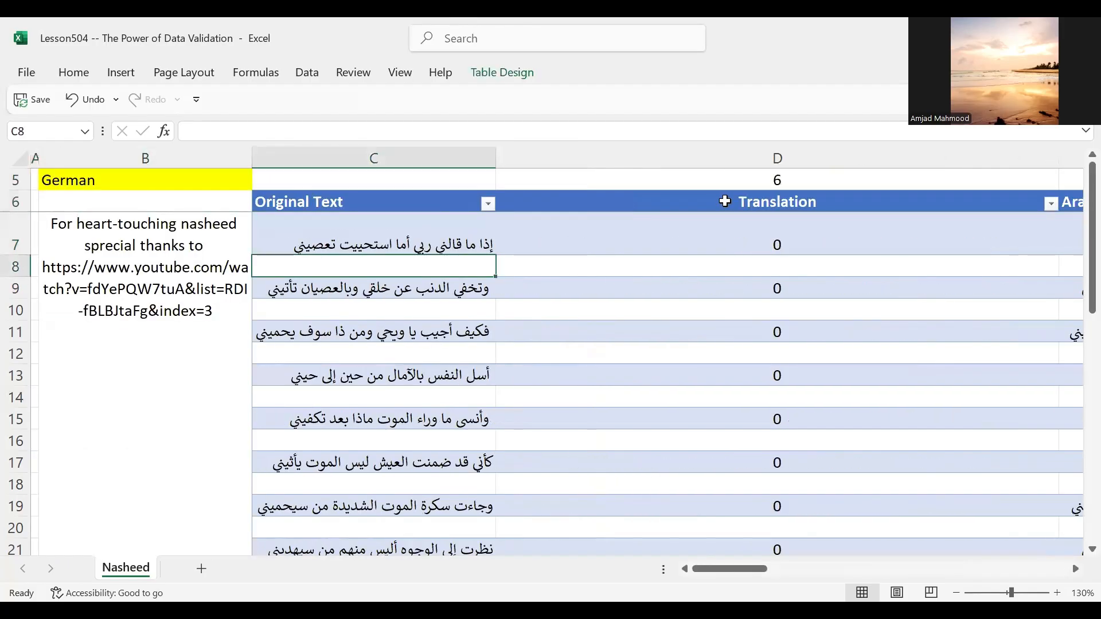
key("Up")
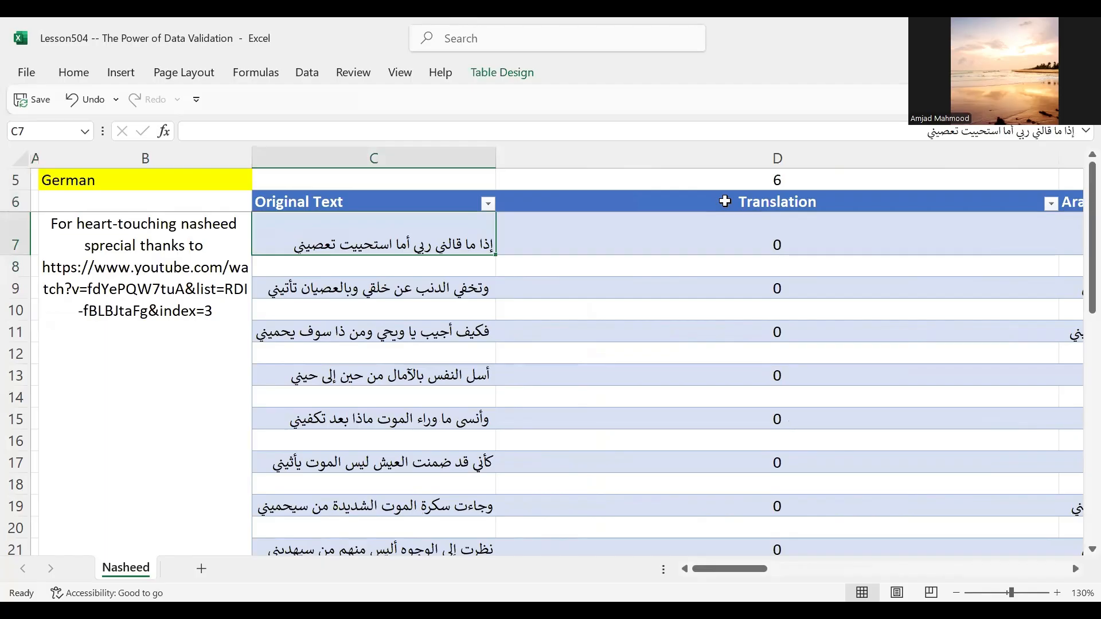
key("shift+Down")
key("shift+Down")
key("shift+Down")
key("shift+Down")
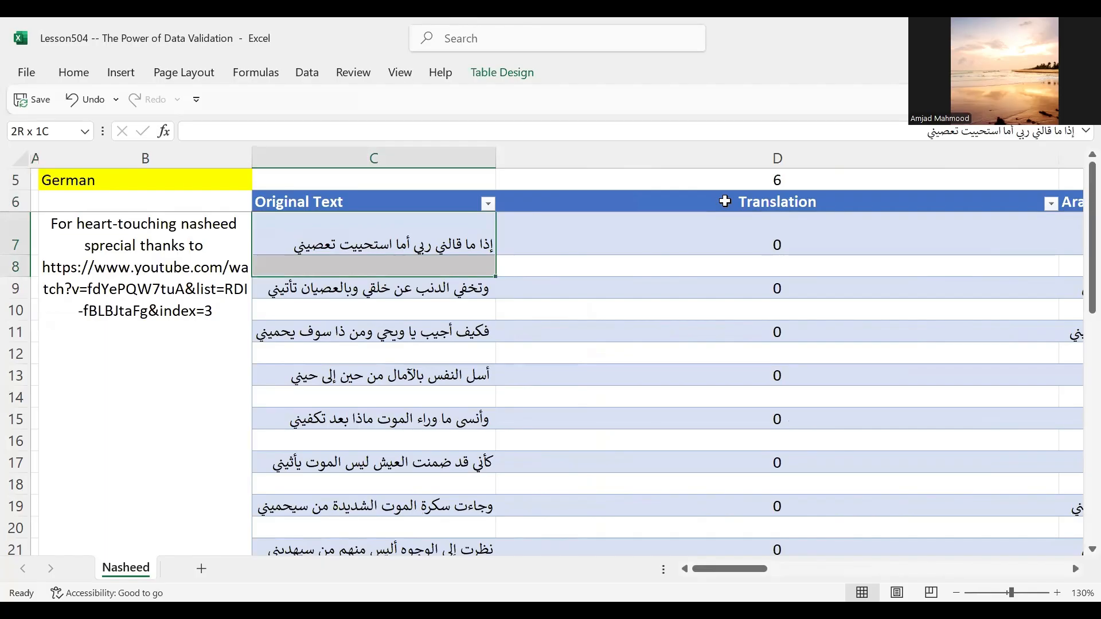
key("shift+Down")
key("shift+Down")
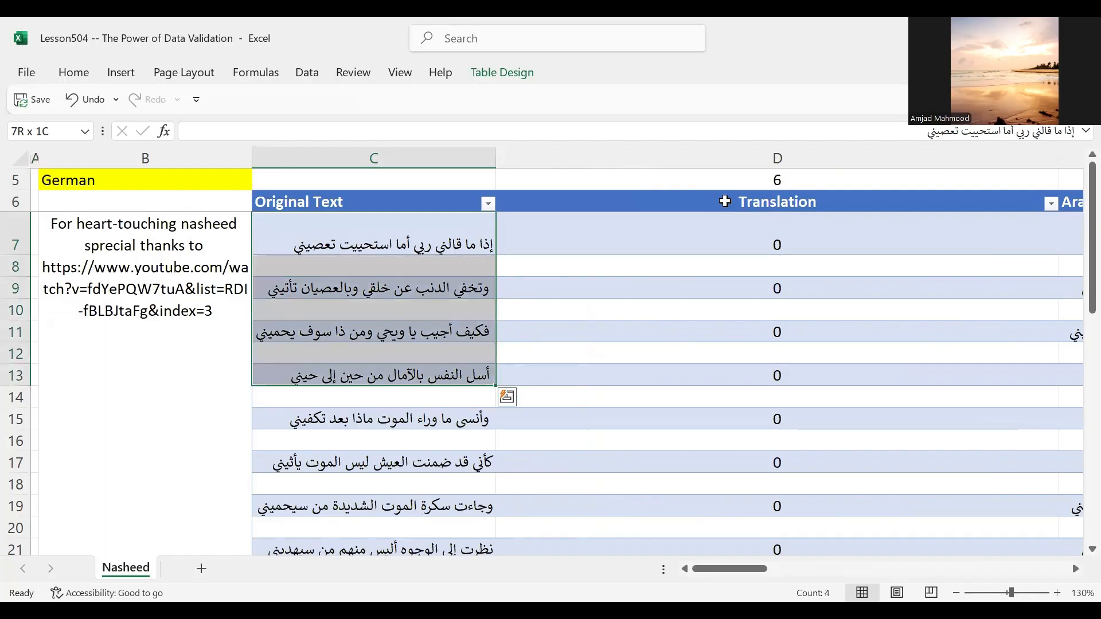
key("ctrl+c")
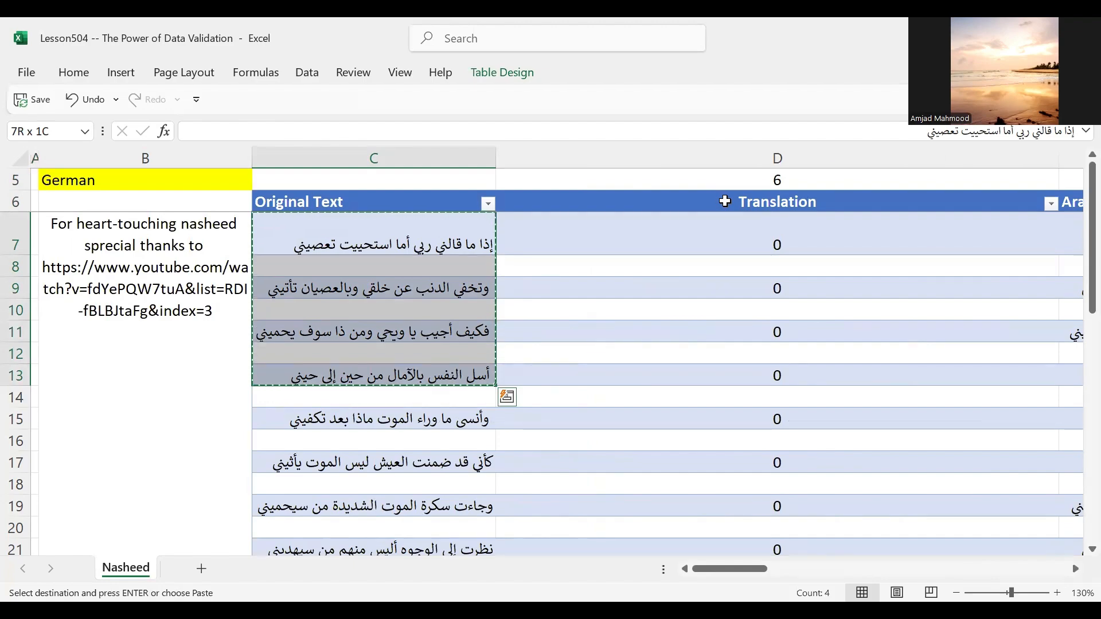
key("Escape")
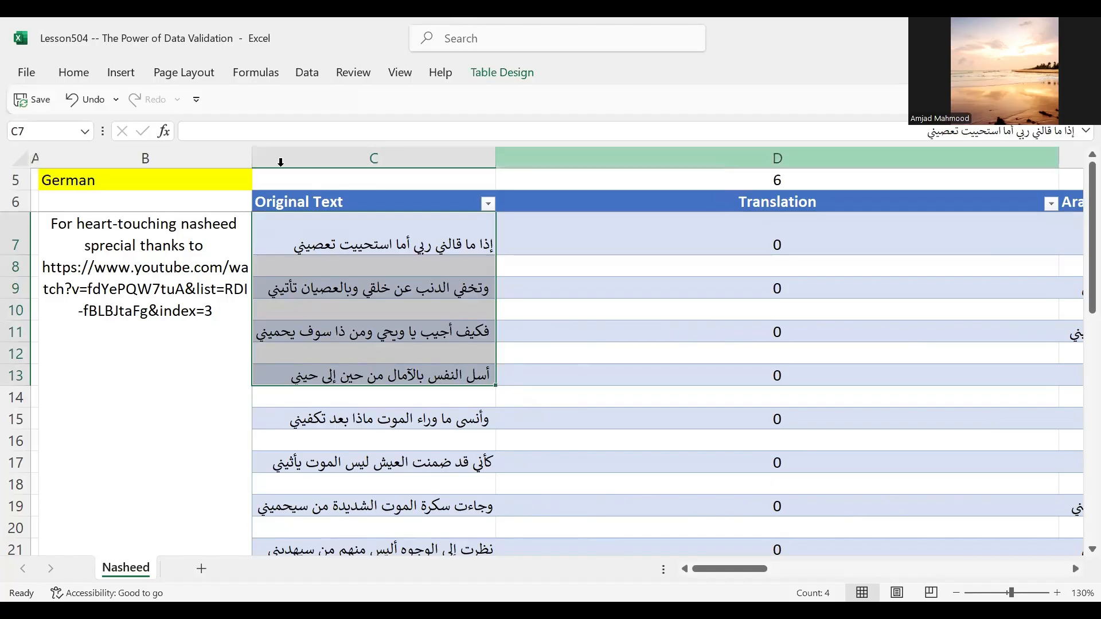
Step: Switch the translation language in B5 to English
left_click(213, 180)
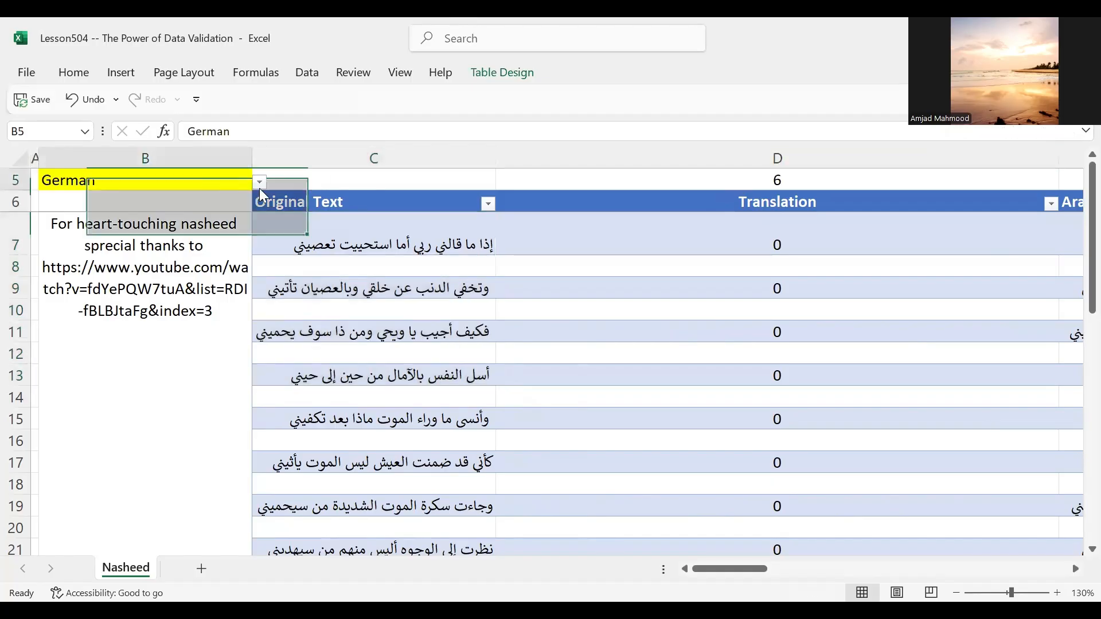
left_click(260, 182)
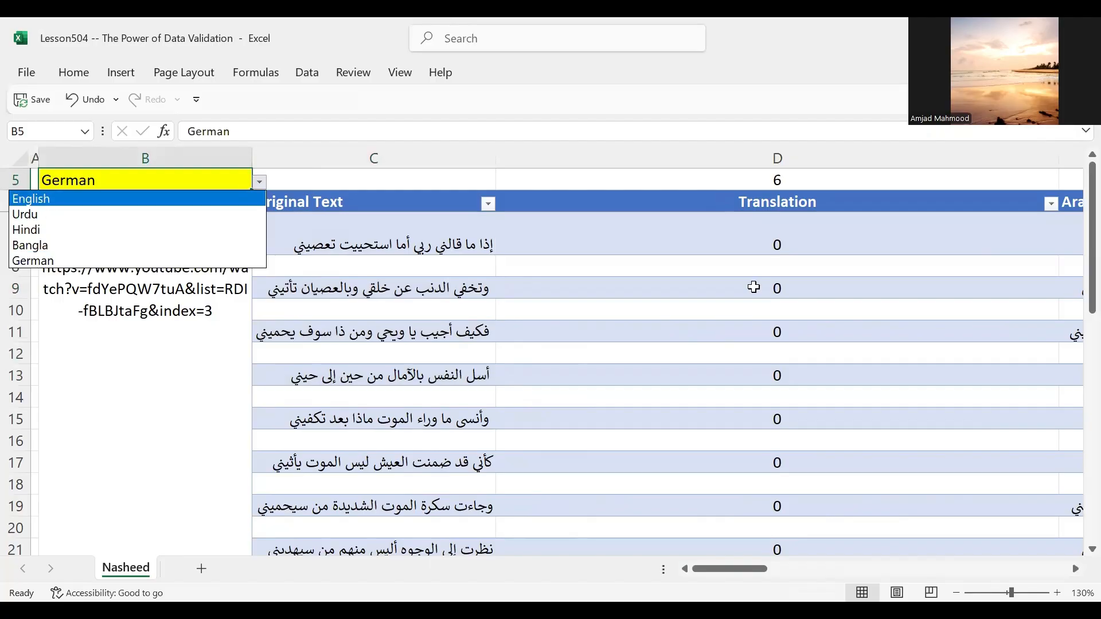
key("Return")
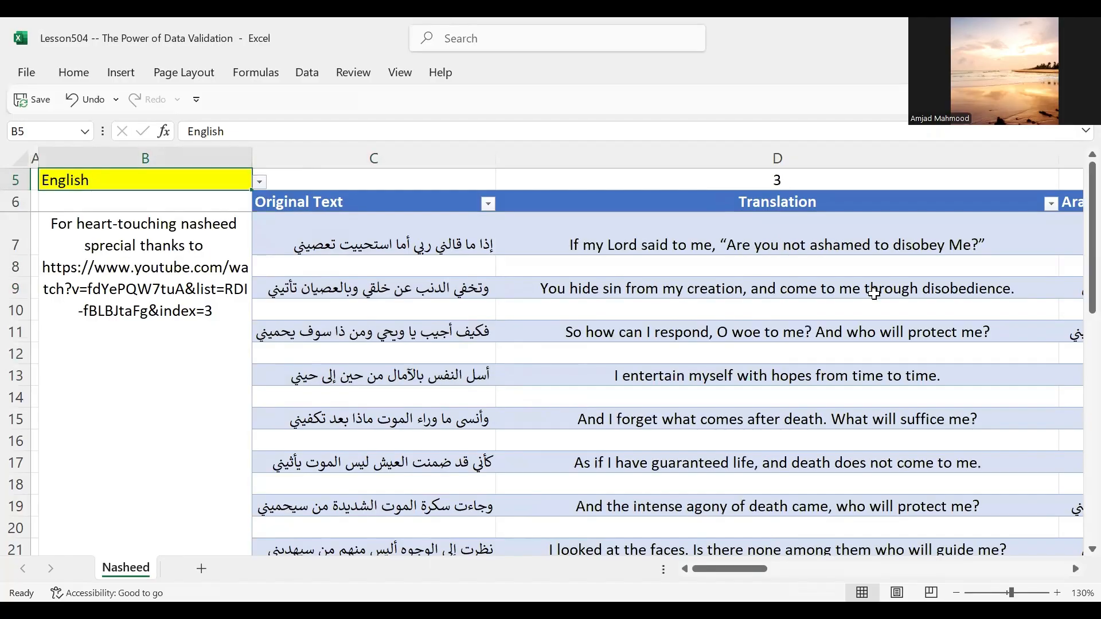